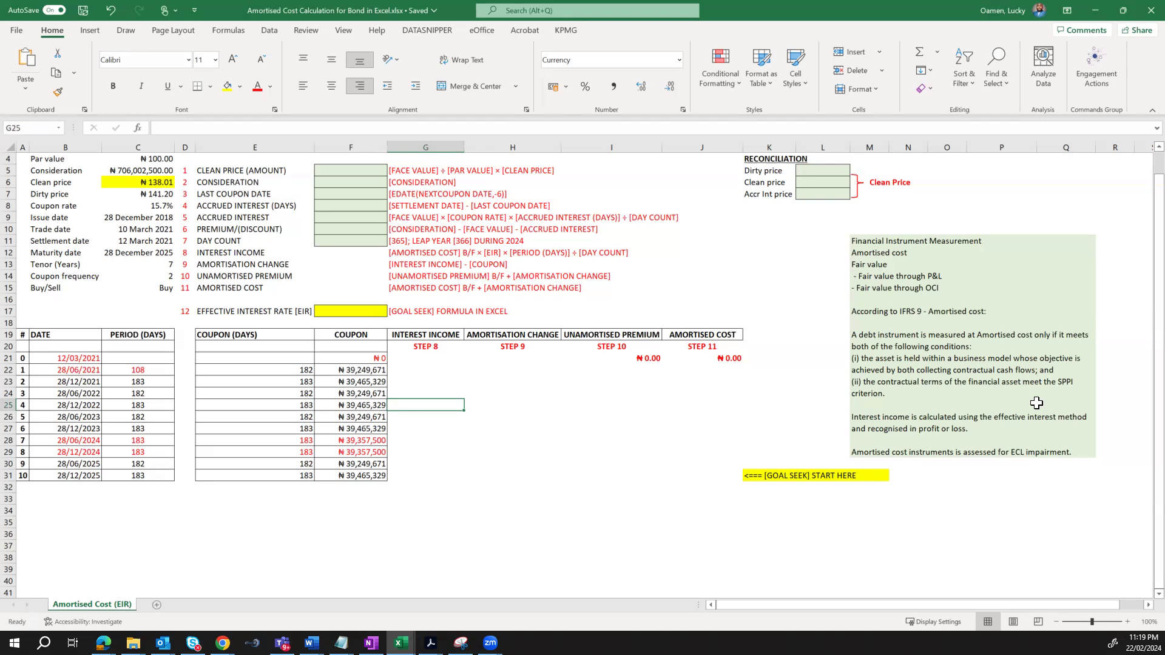
Review the trade date, settlement date, schedule date and period-day formulas
left_click(779, 333)
scroll(779, 333, "up", 1)
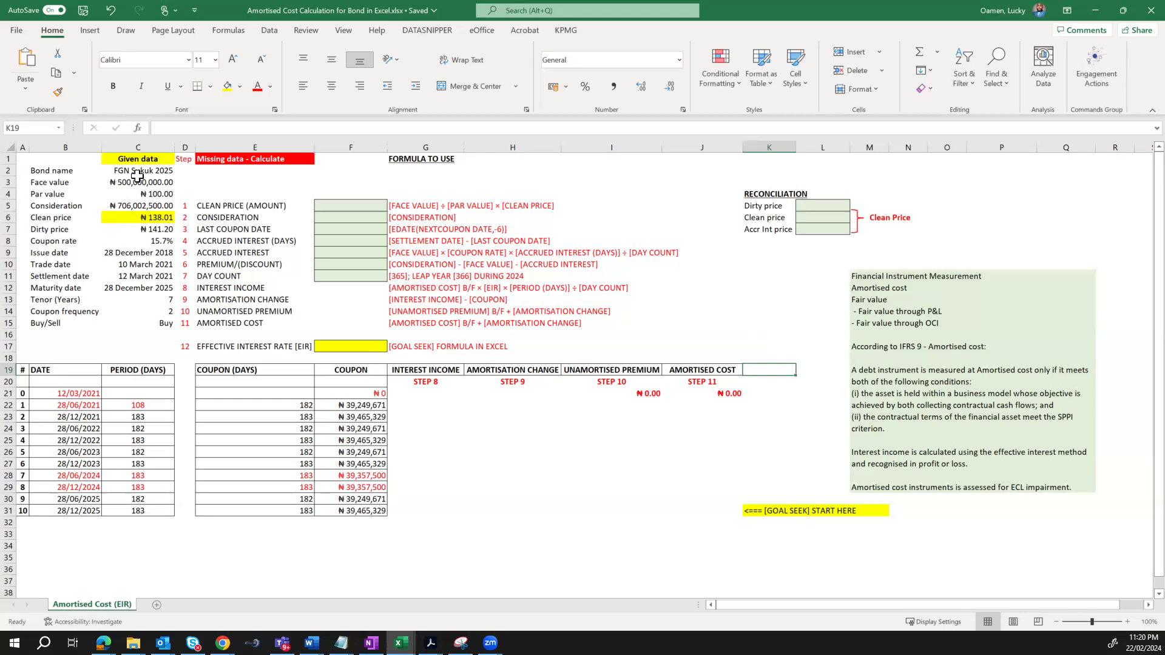
left_click(82, 265)
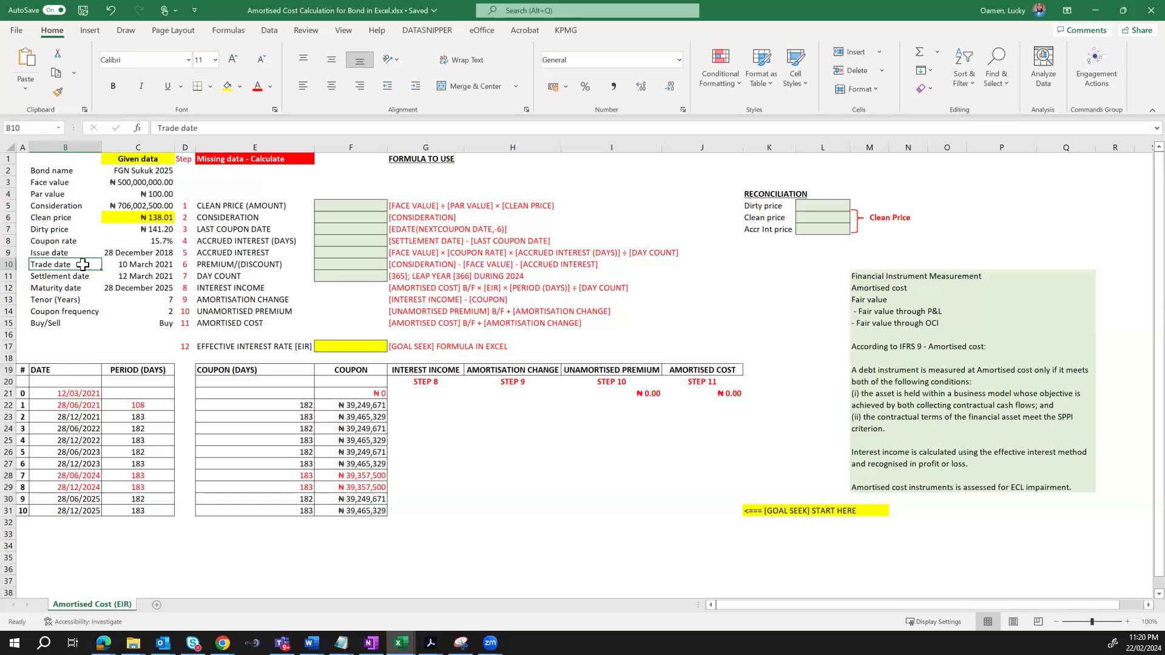
left_click(135, 278)
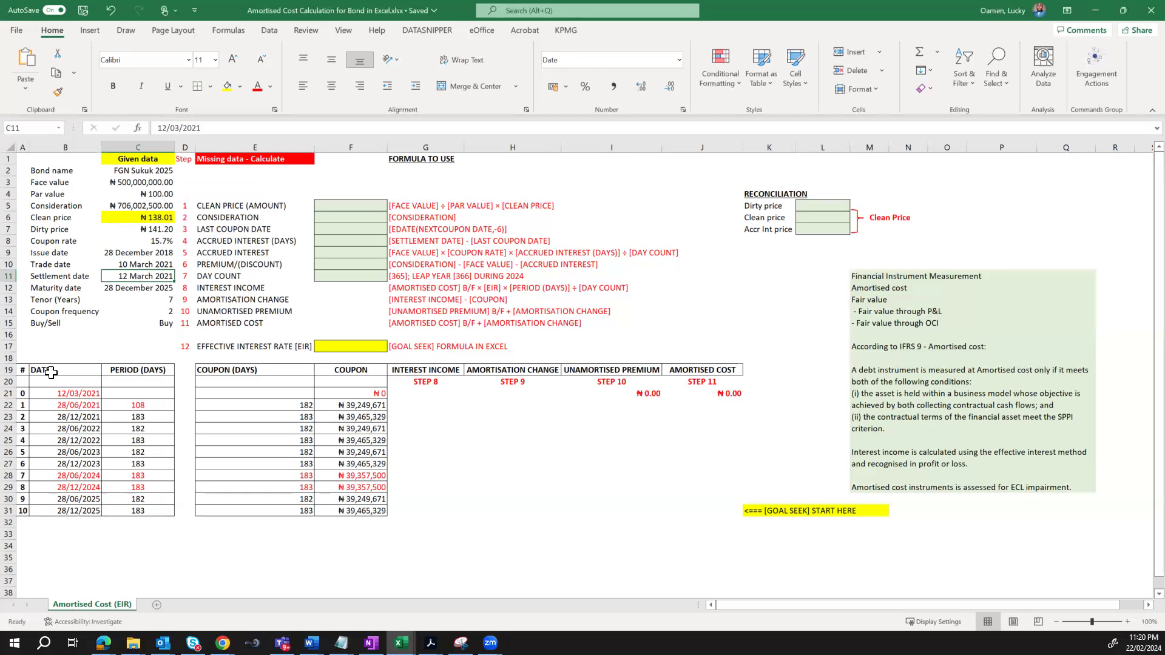
left_click(82, 395)
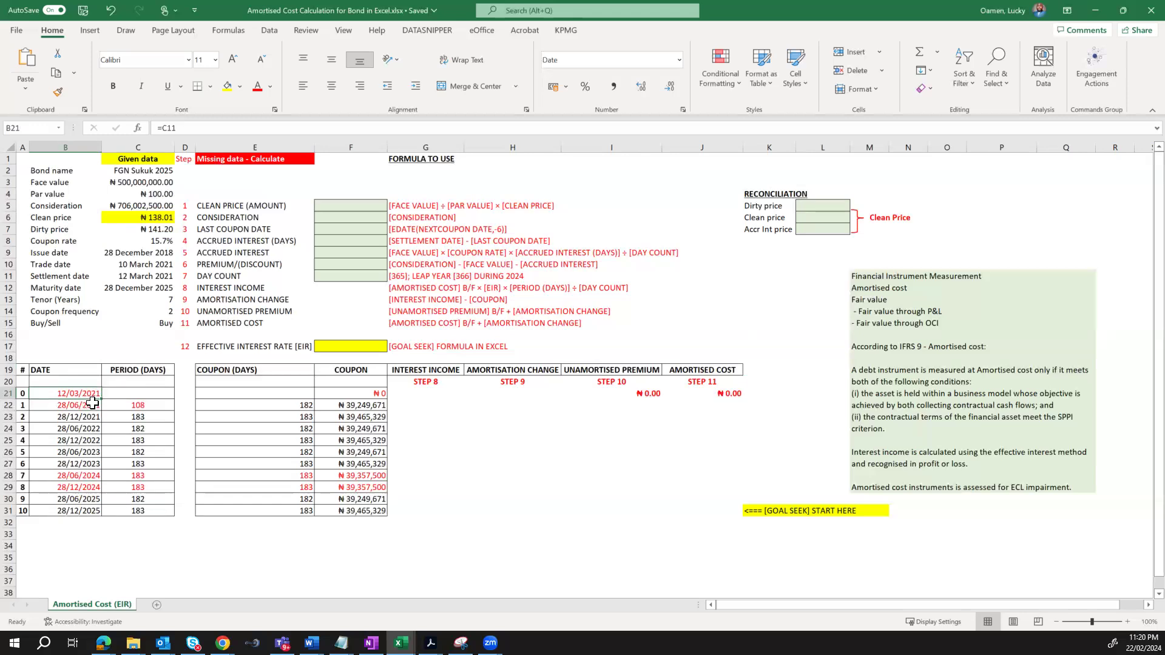
left_click(92, 403)
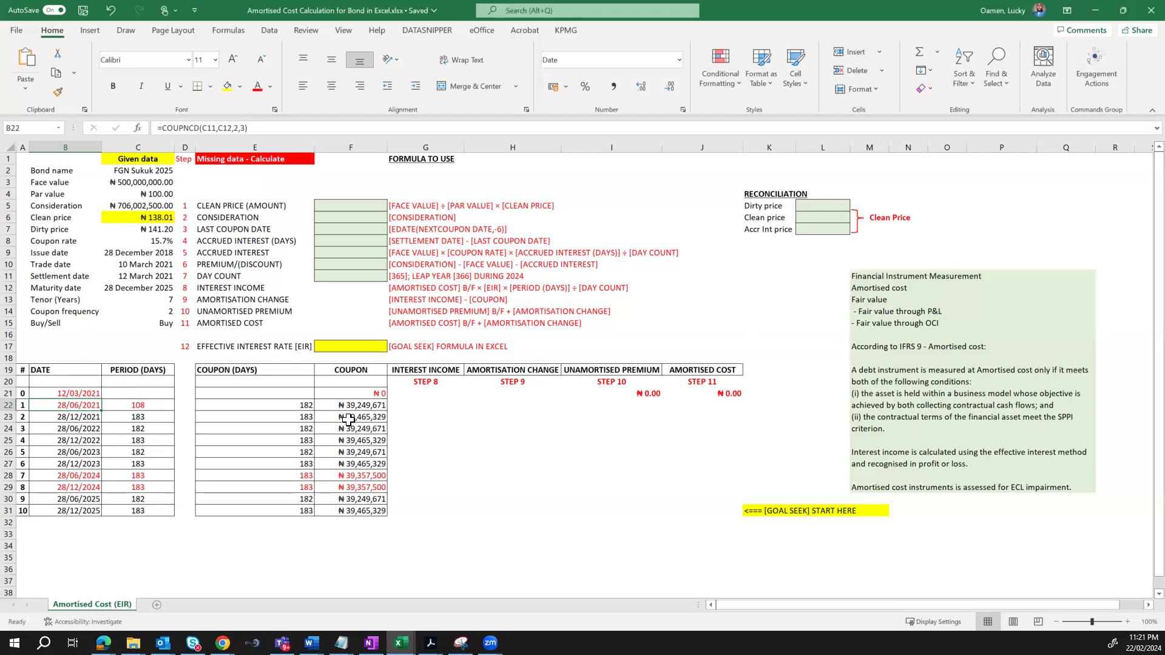
left_click(146, 403)
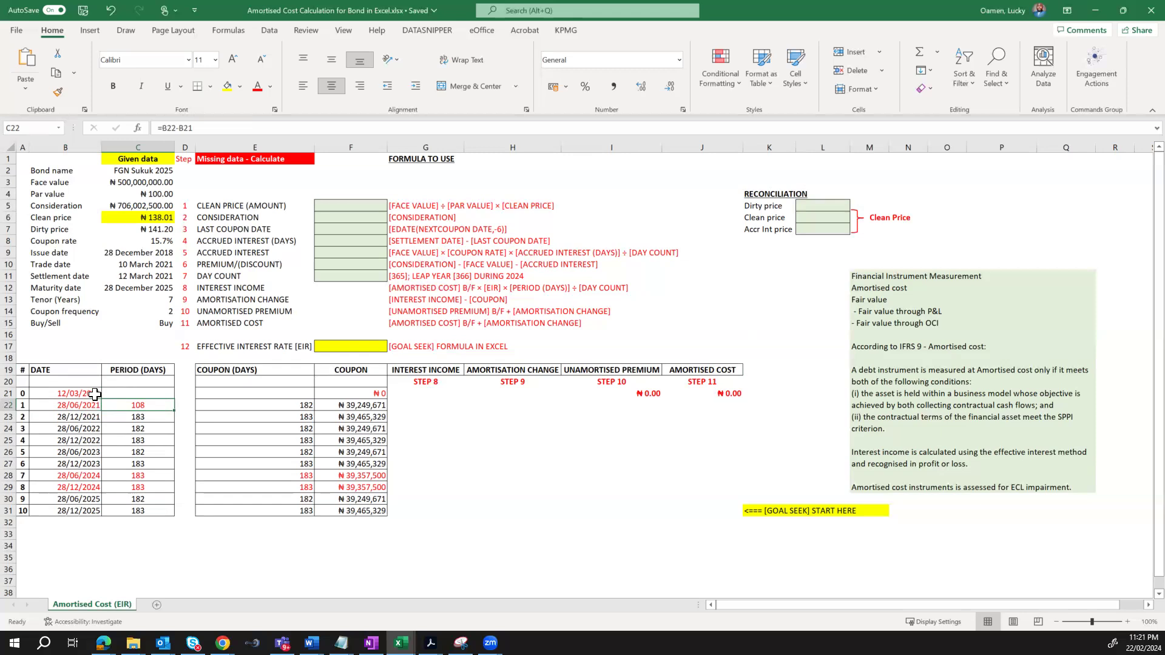
key("Down")
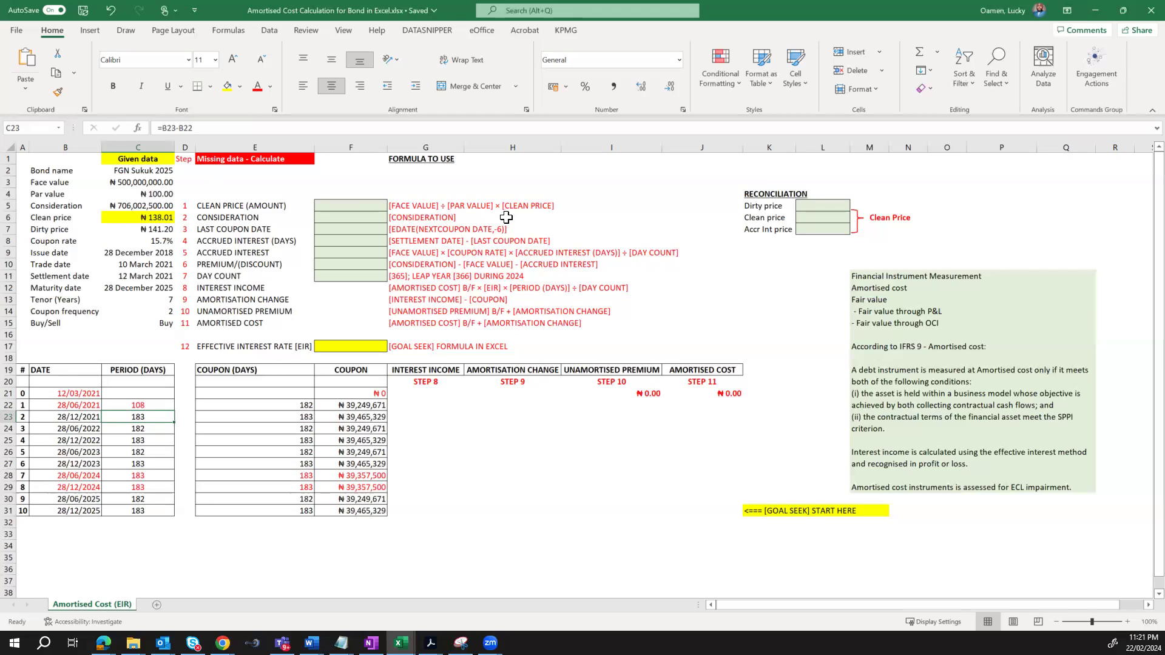
Enter =C3/C4*C6 in F5 for a clean price amount of ₦690,043,842.47, then begin linking F6
left_click(359, 205)
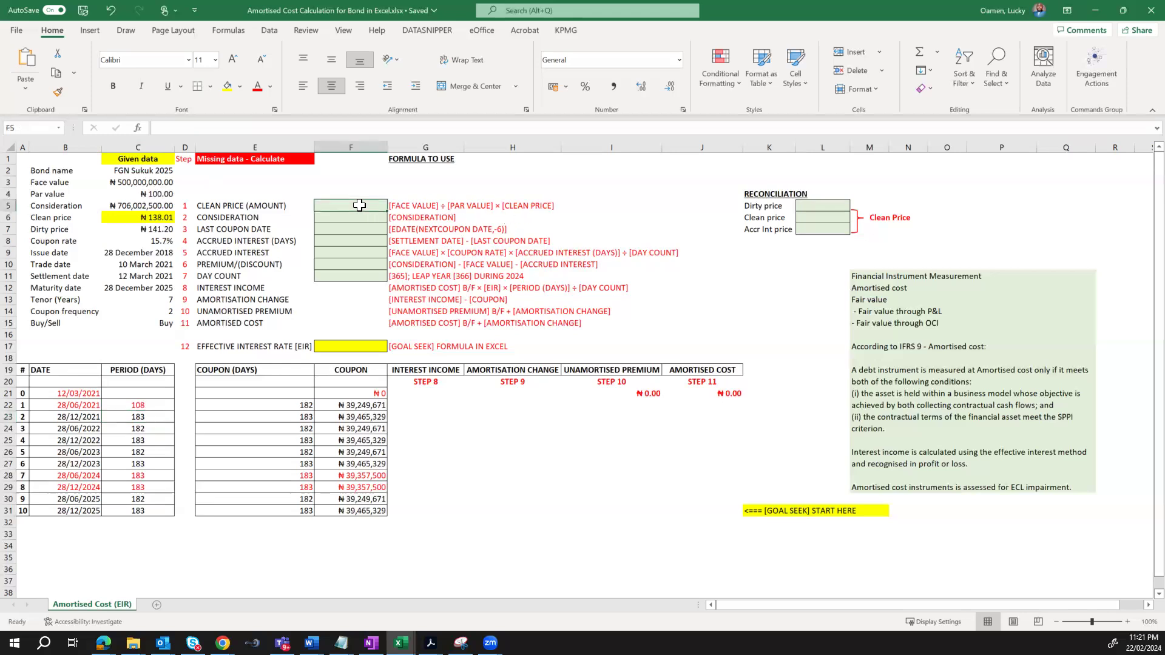
type("=")
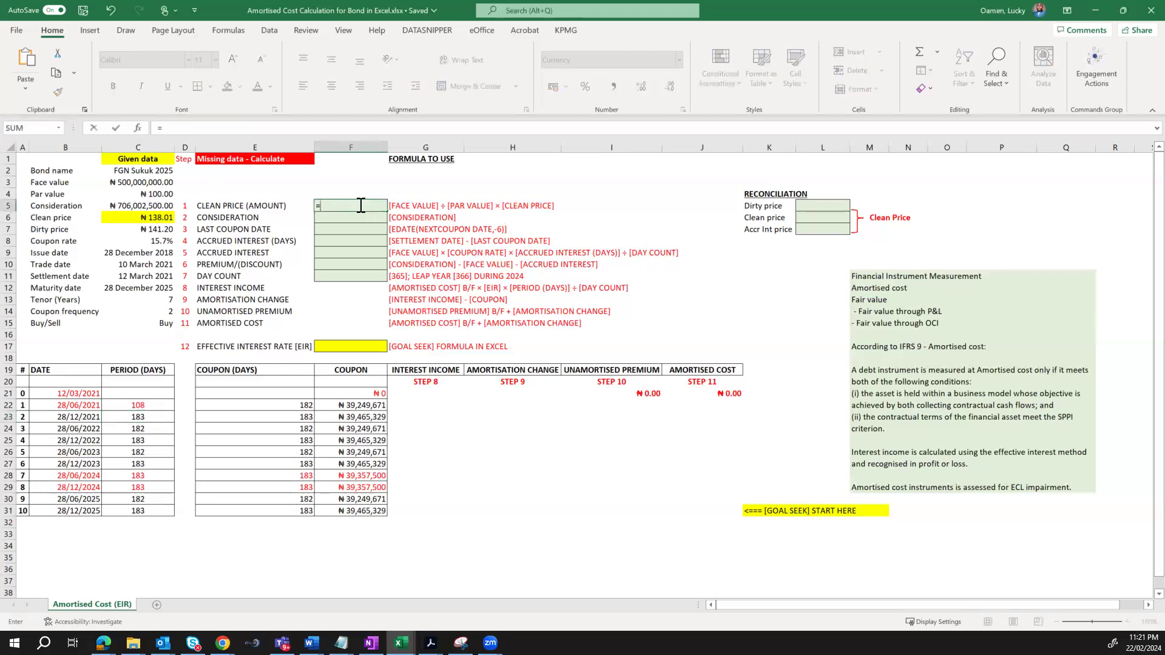
left_click(136, 181)
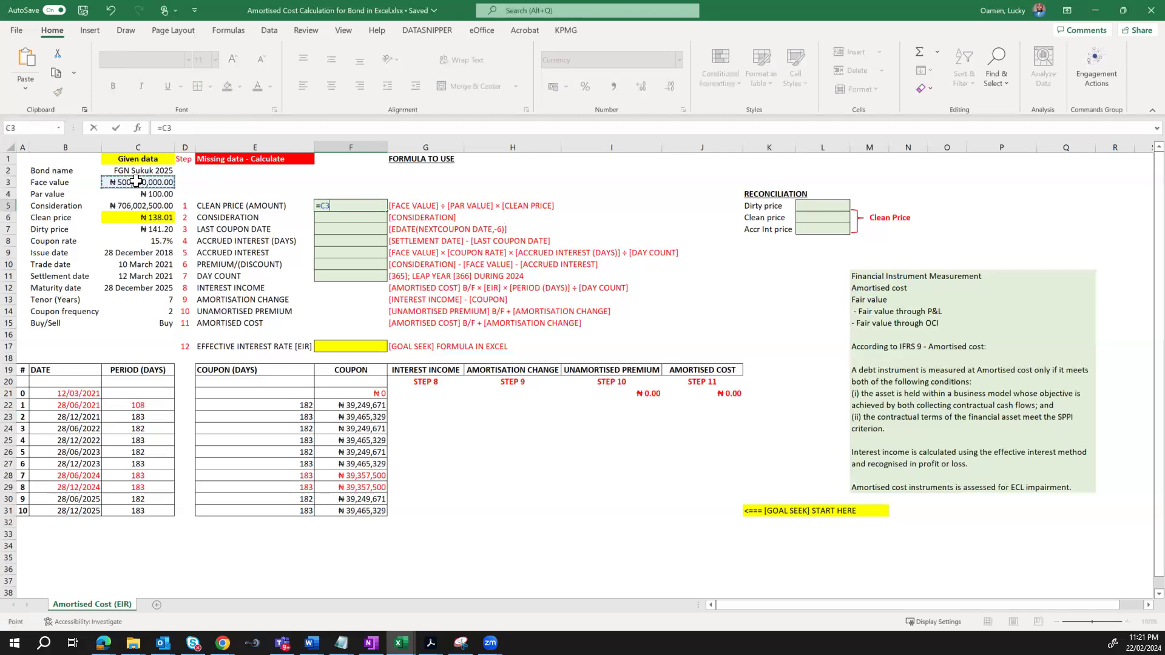
type("/")
left_click(136, 194)
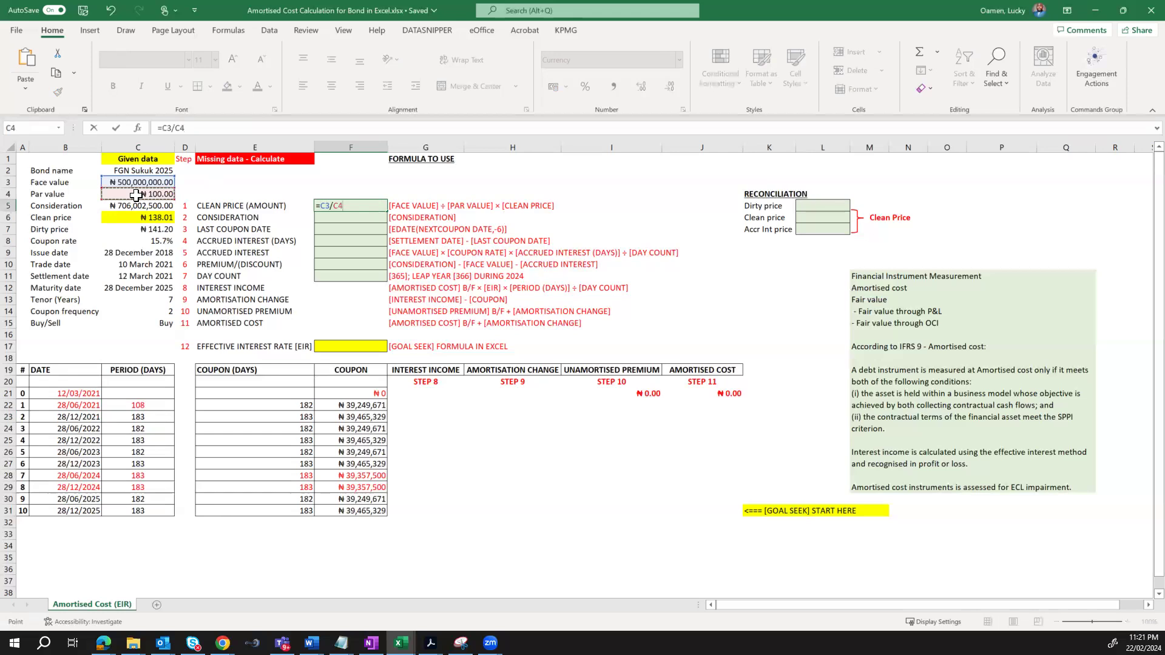
type("*")
left_click(148, 219)
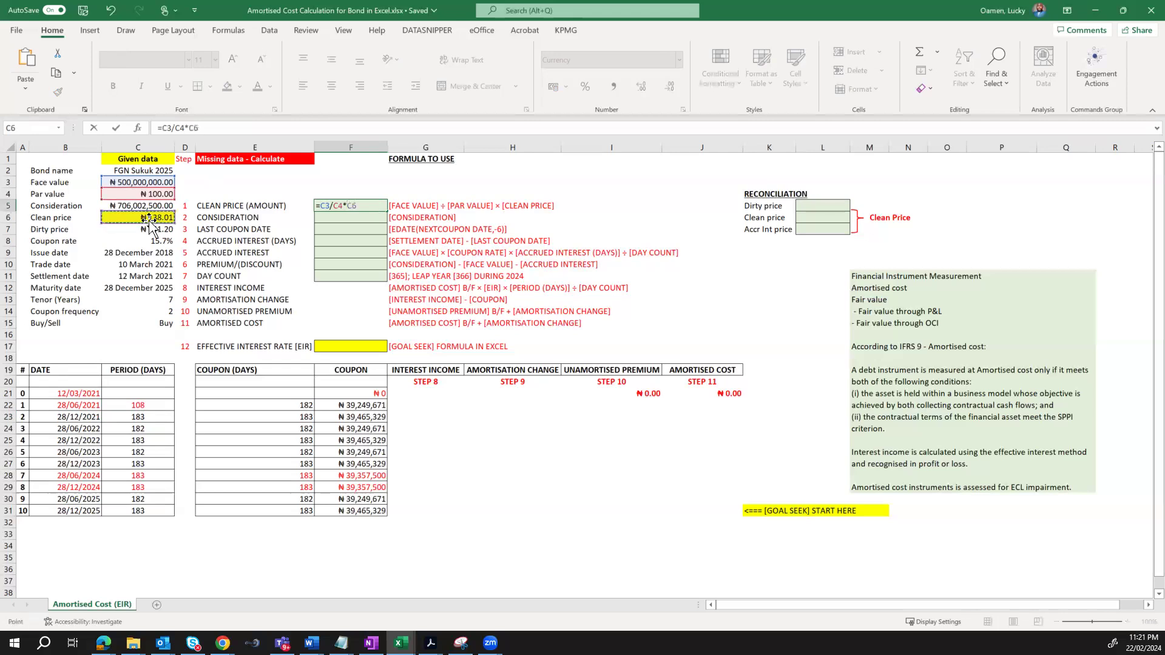
key("Return")
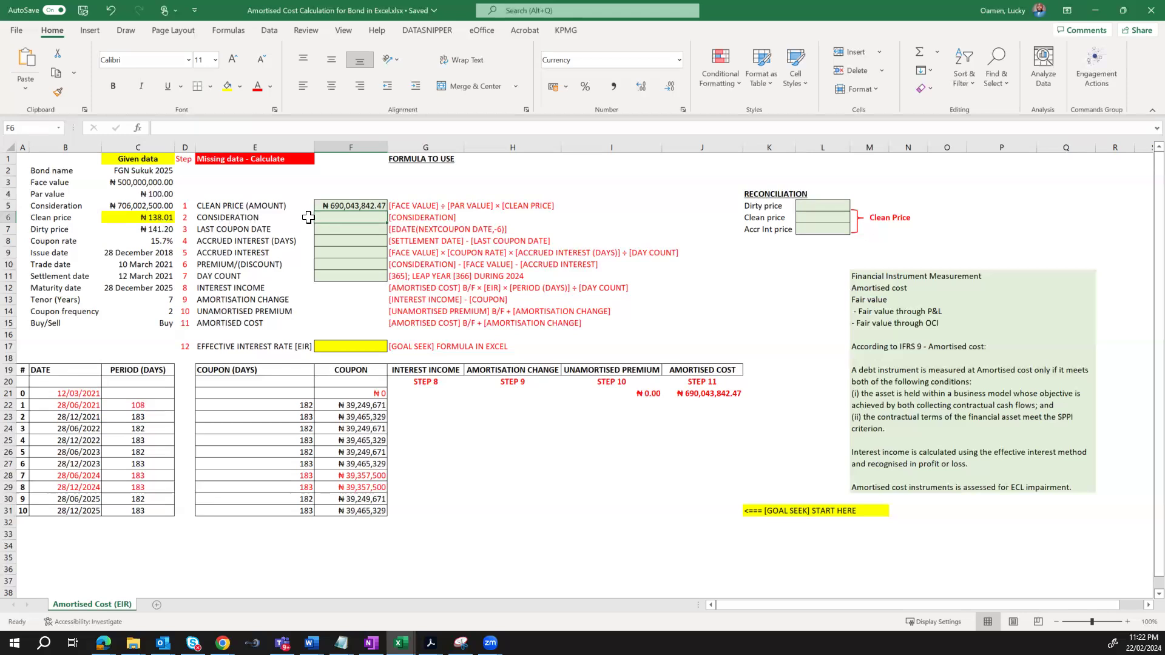
type("=")
left_click(149, 206)
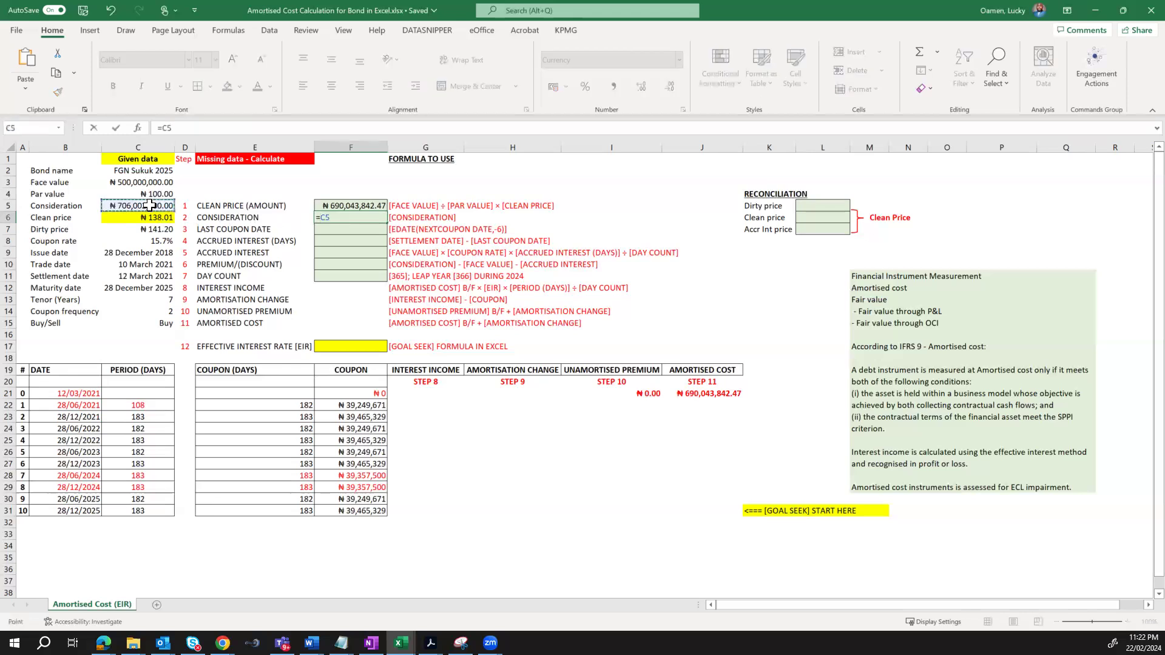
Commit F6 as =C5 so consideration shows ₦706,002,500.00, and check the COUPNCD date in B22
key("Return")
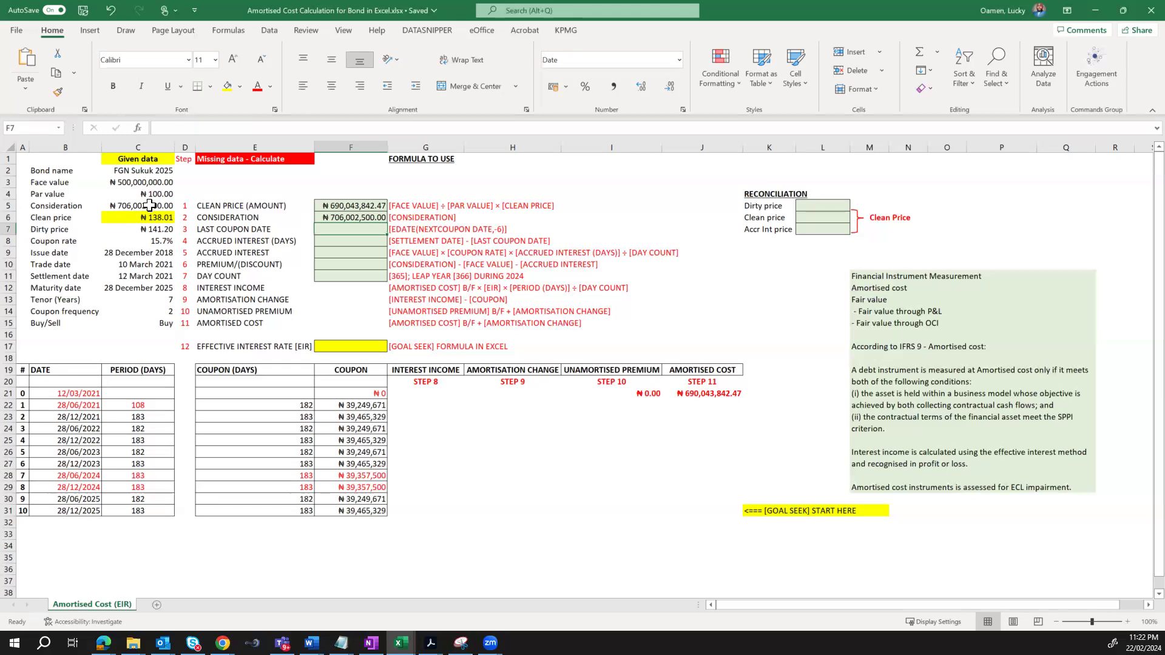
left_click(79, 406)
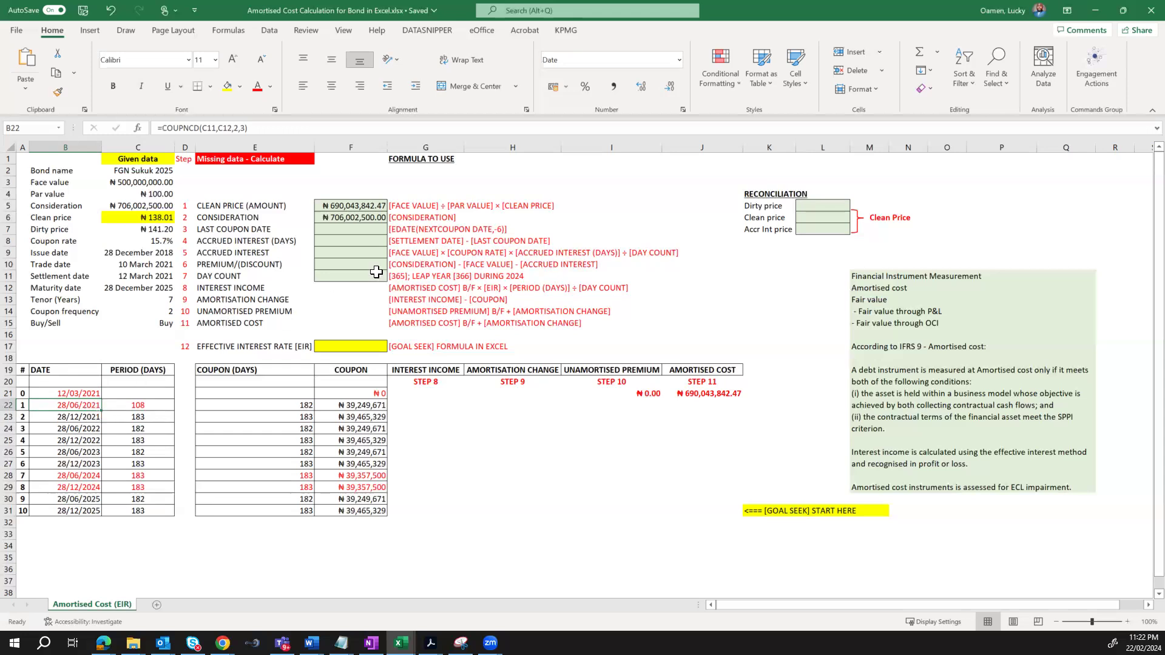
left_click(366, 228)
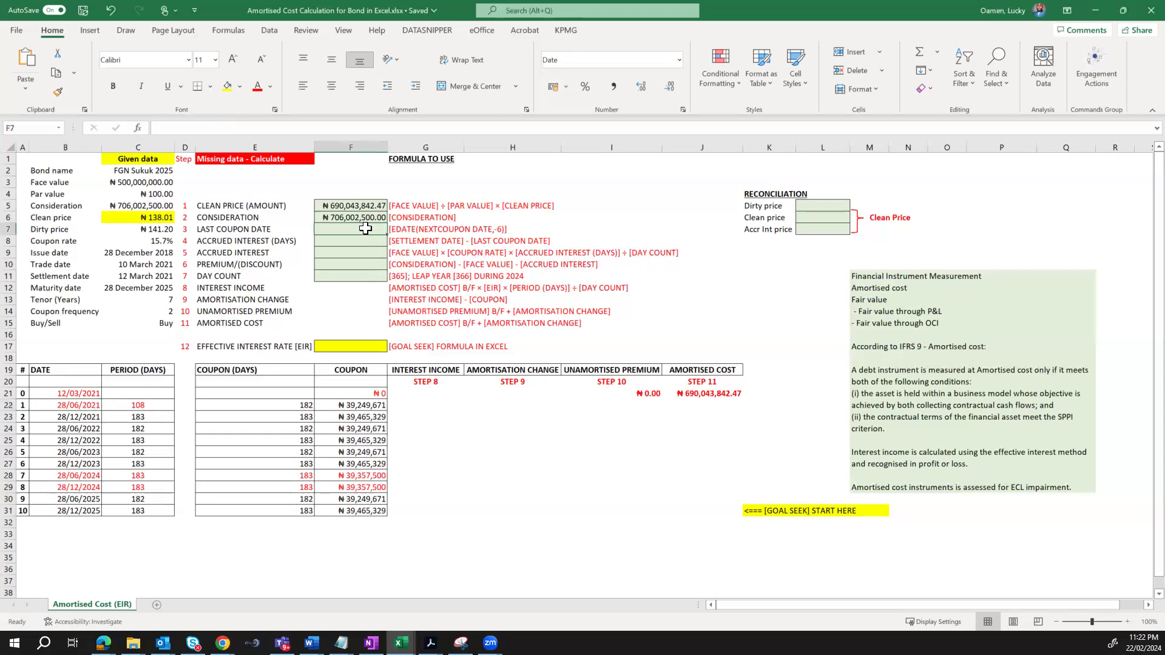
Set F7 to =EDATE(B22,-6), giving a last coupon date of 28 December 2020
type("=EDATE(")
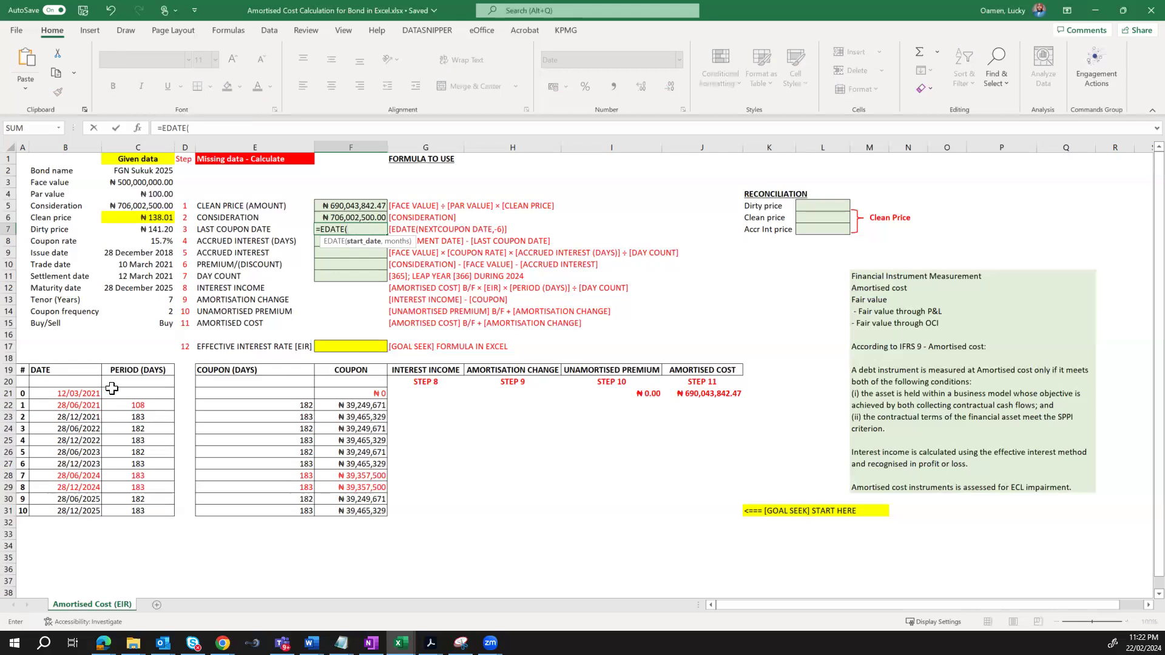
left_click(84, 408)
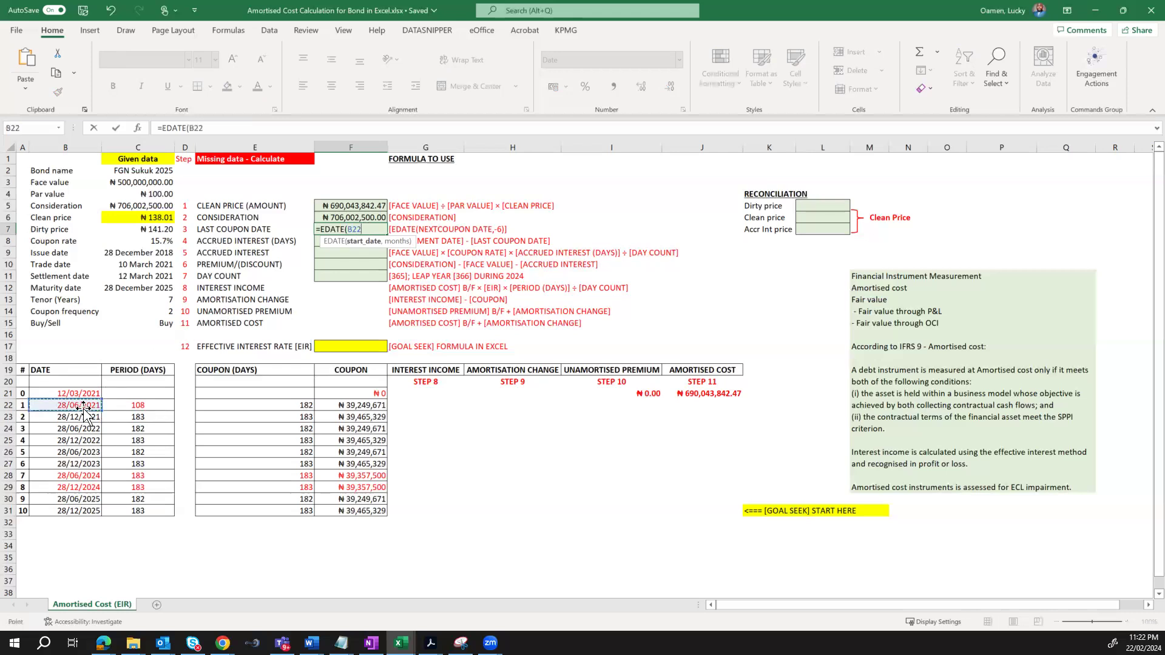
type(",-6")
key("Return")
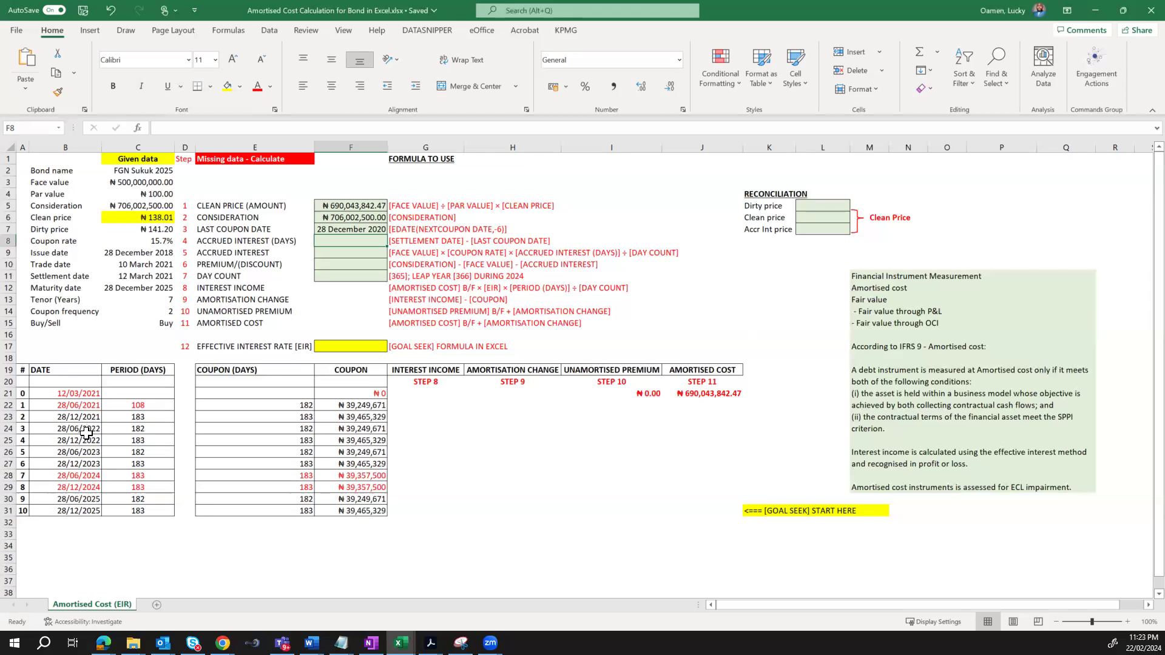
left_click(360, 230)
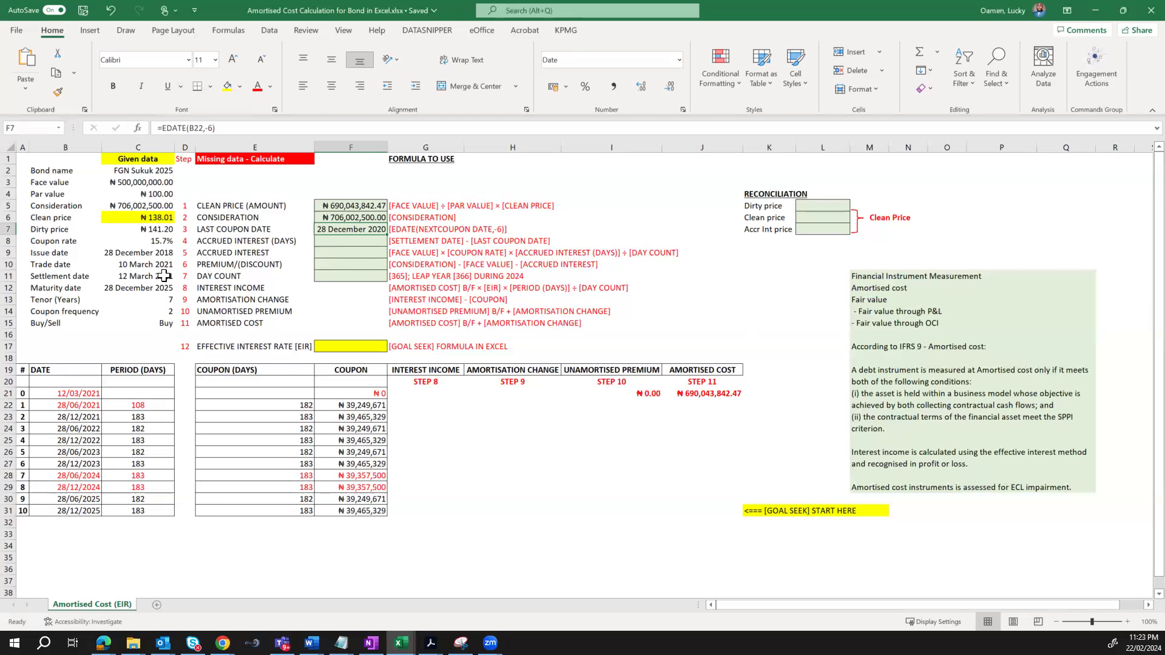
left_click(338, 245)
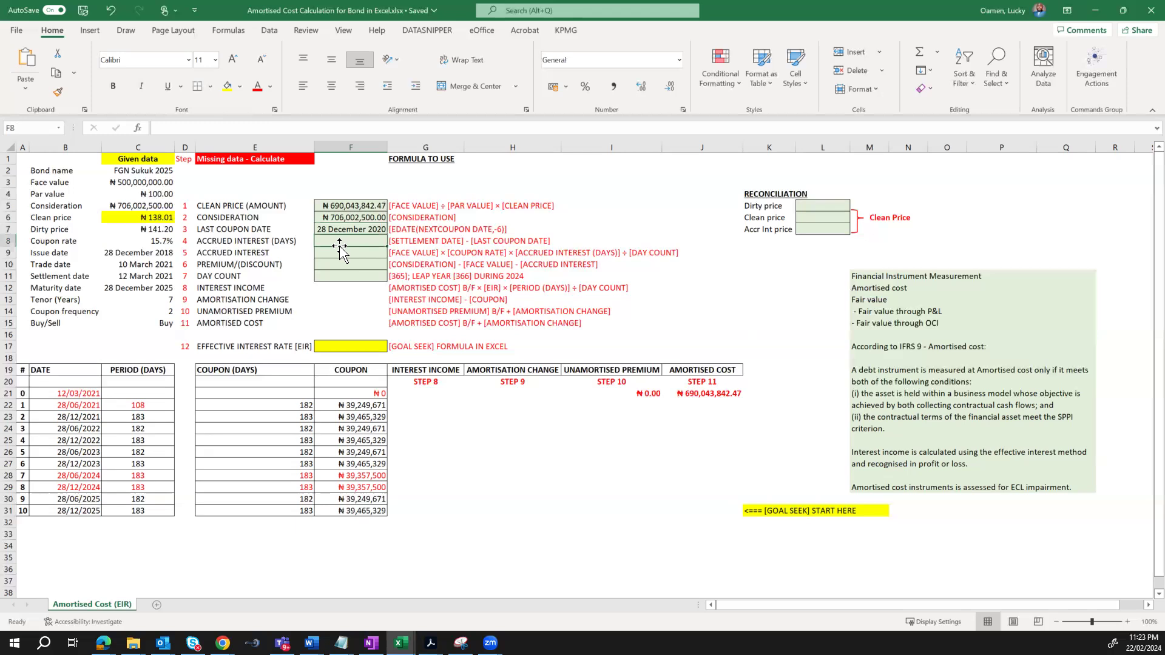
Enter =C11-F7 in F8 so accrued interest days show 74
type("=")
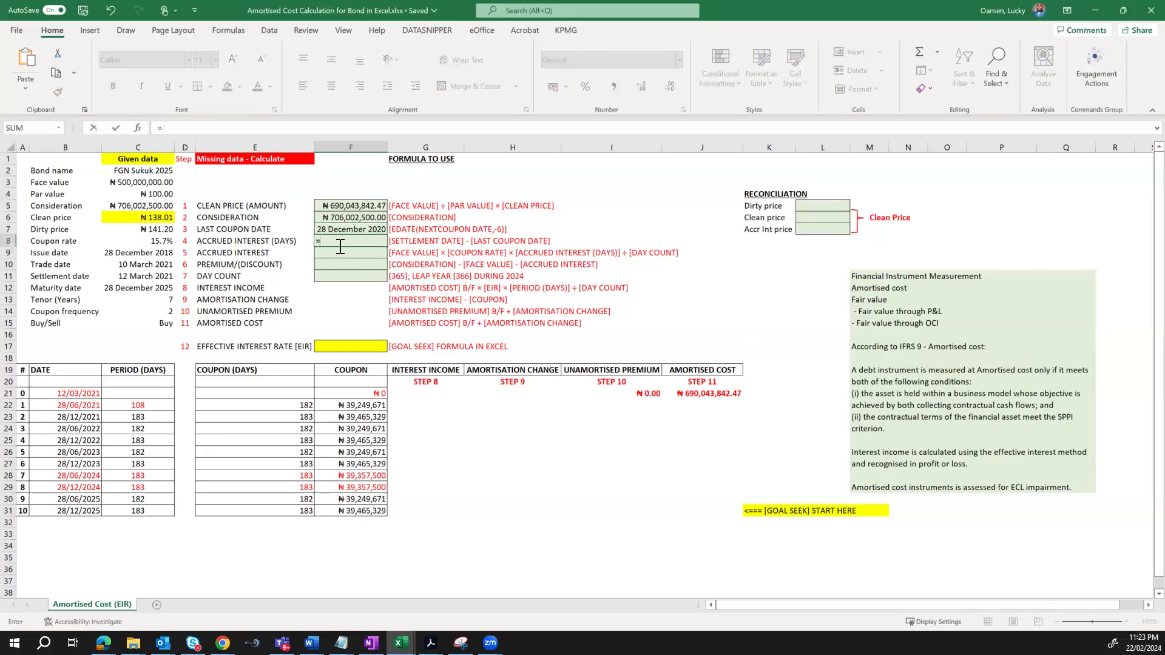
left_click(135, 276)
type("-")
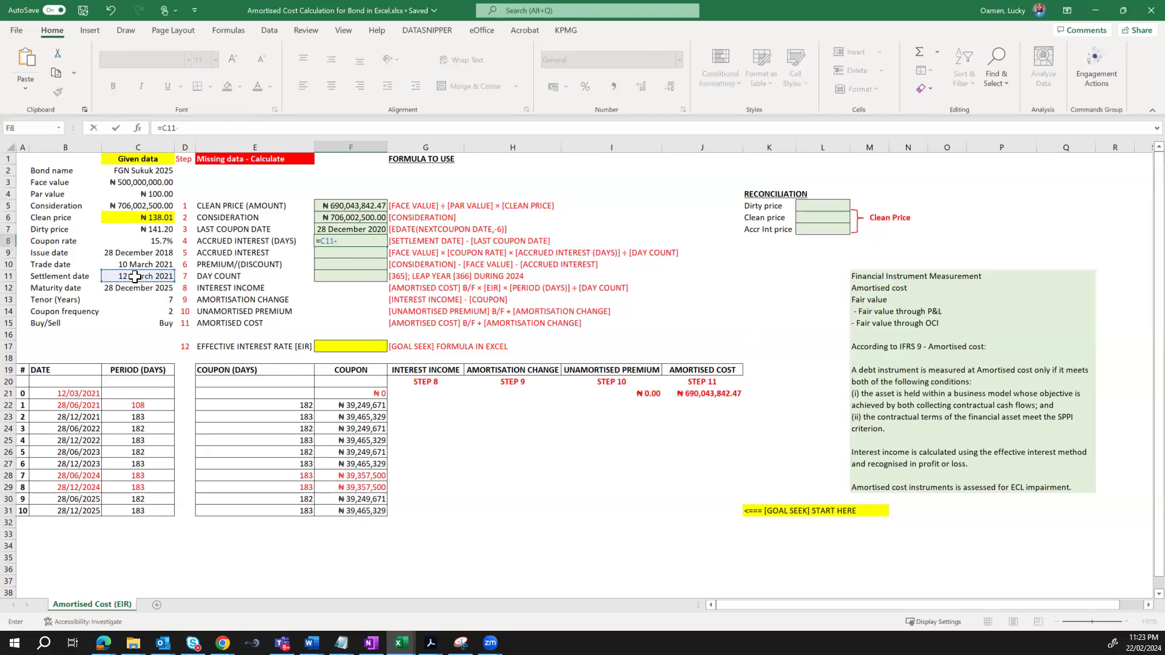
left_click(361, 229)
key("Return")
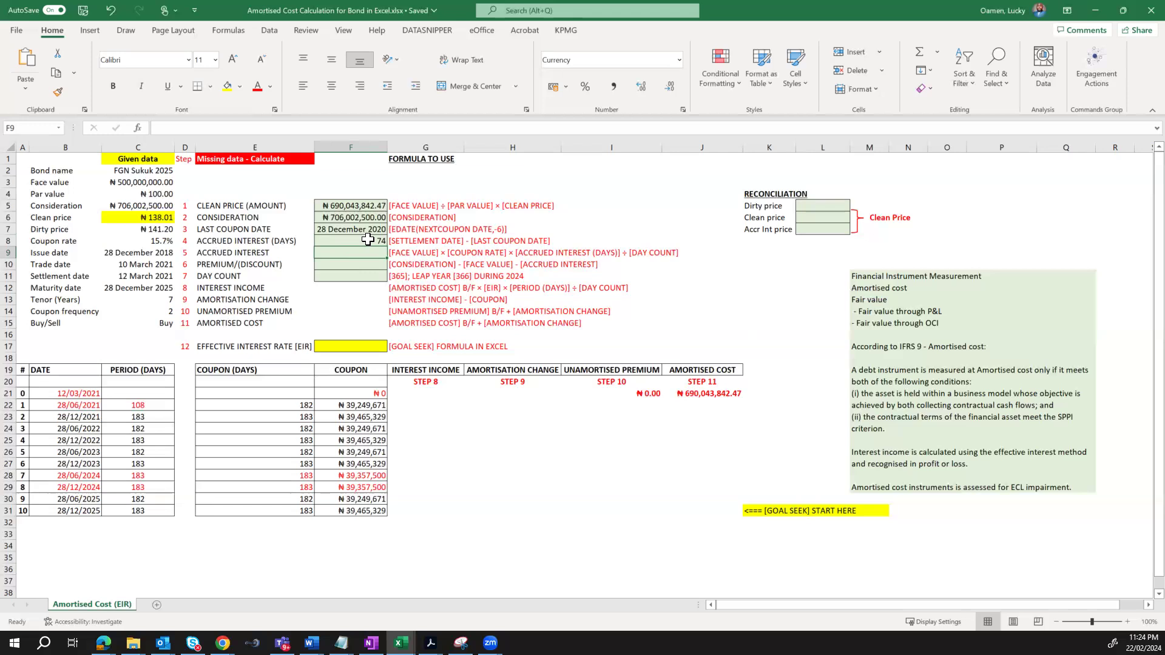
Enter =C3*C8*F8/365 in F9, giving accrued interest of ₦15,958,657.53
type("=")
left_click(125, 182)
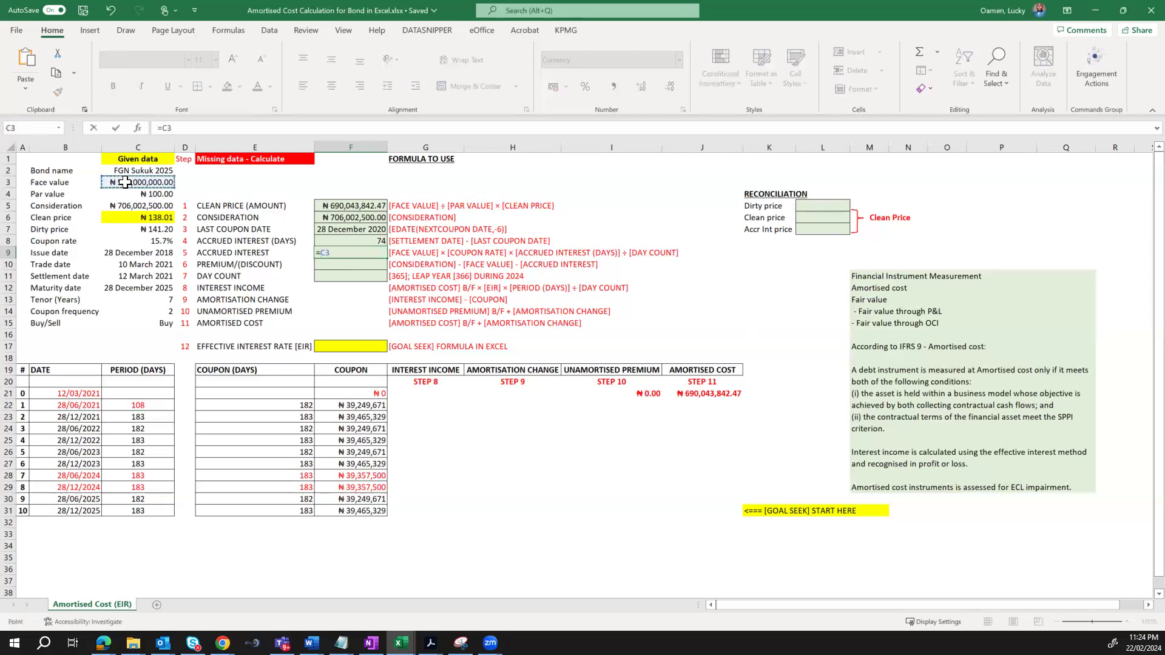
type("*")
left_click(151, 244)
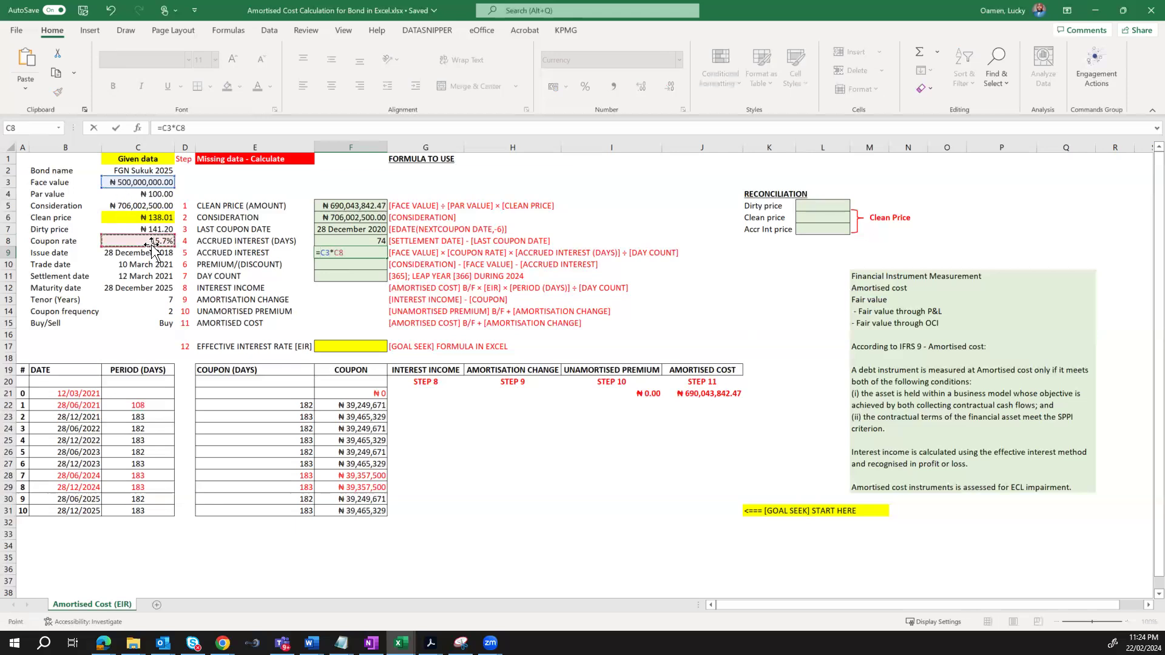
type("*")
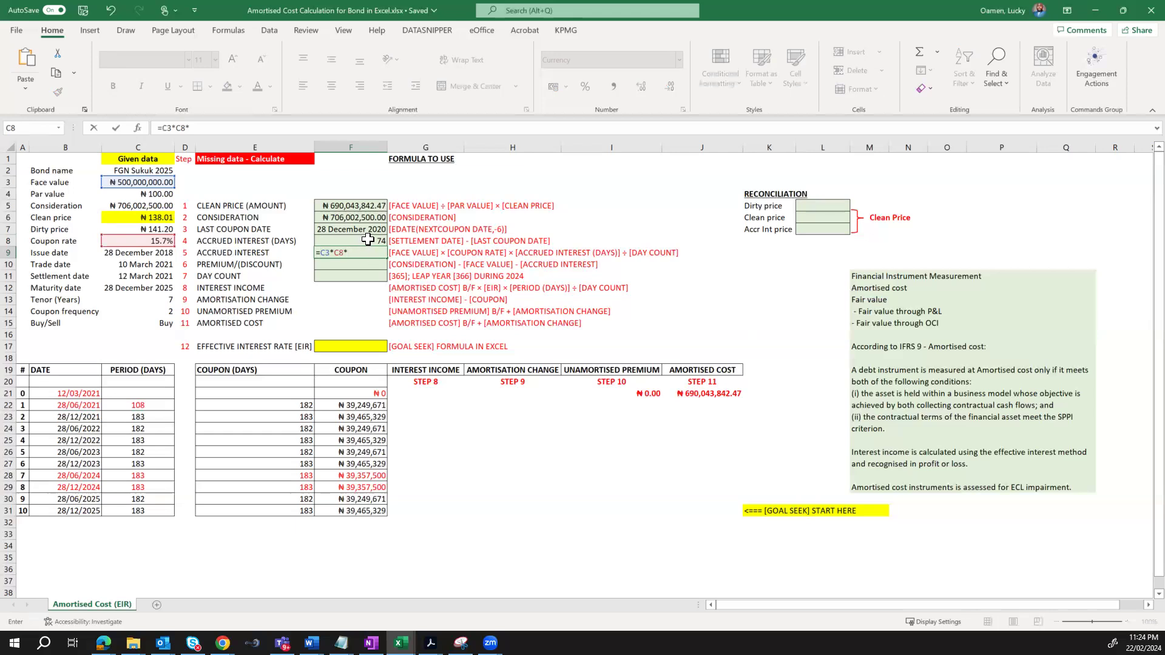
left_click(368, 240)
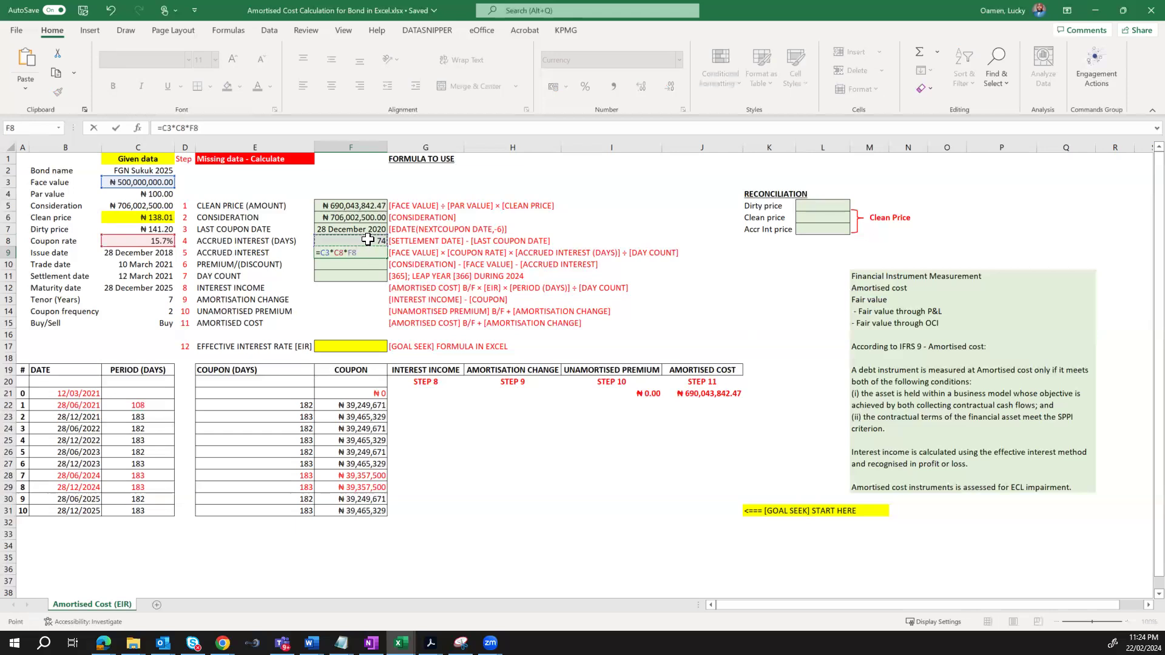
type("/365")
key("Return")
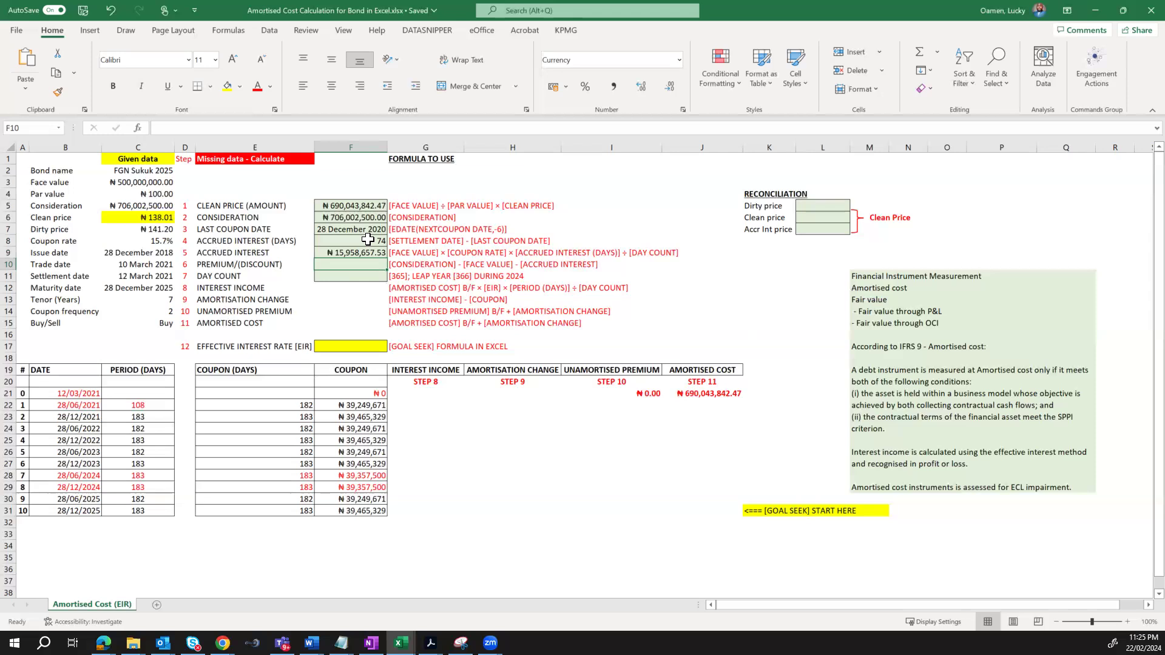
Enter =F6-C3-F9 in F10 for a premium of ₦190,043,842.47 and recheck it against C3
type("=")
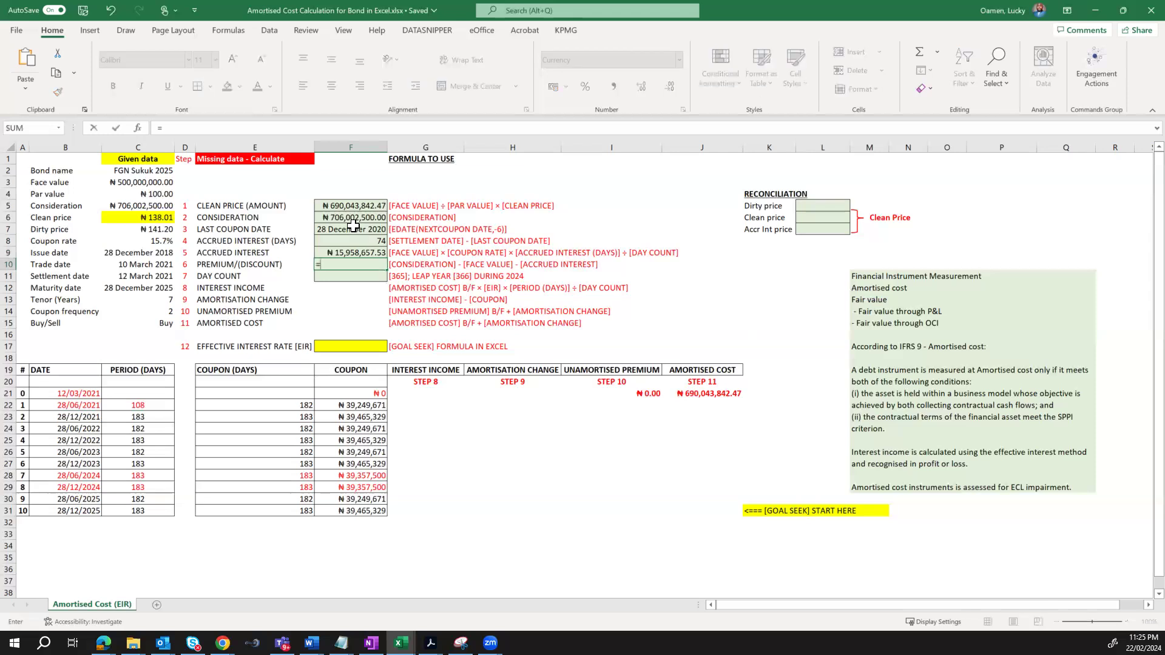
left_click(355, 220)
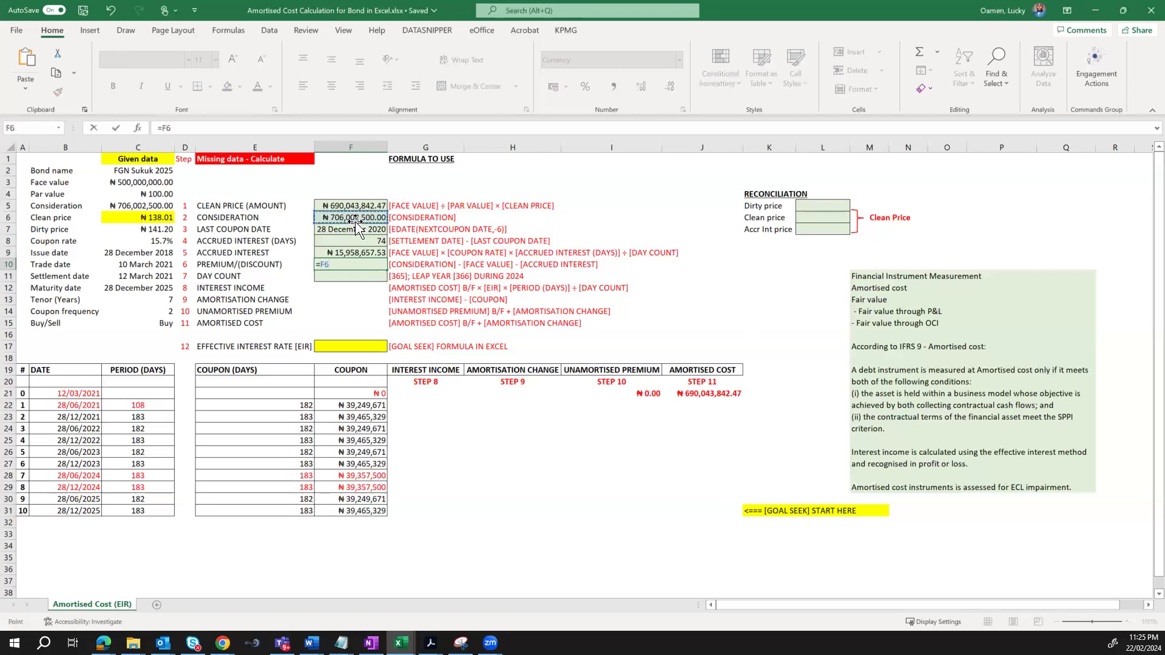
type("-")
left_click(150, 187)
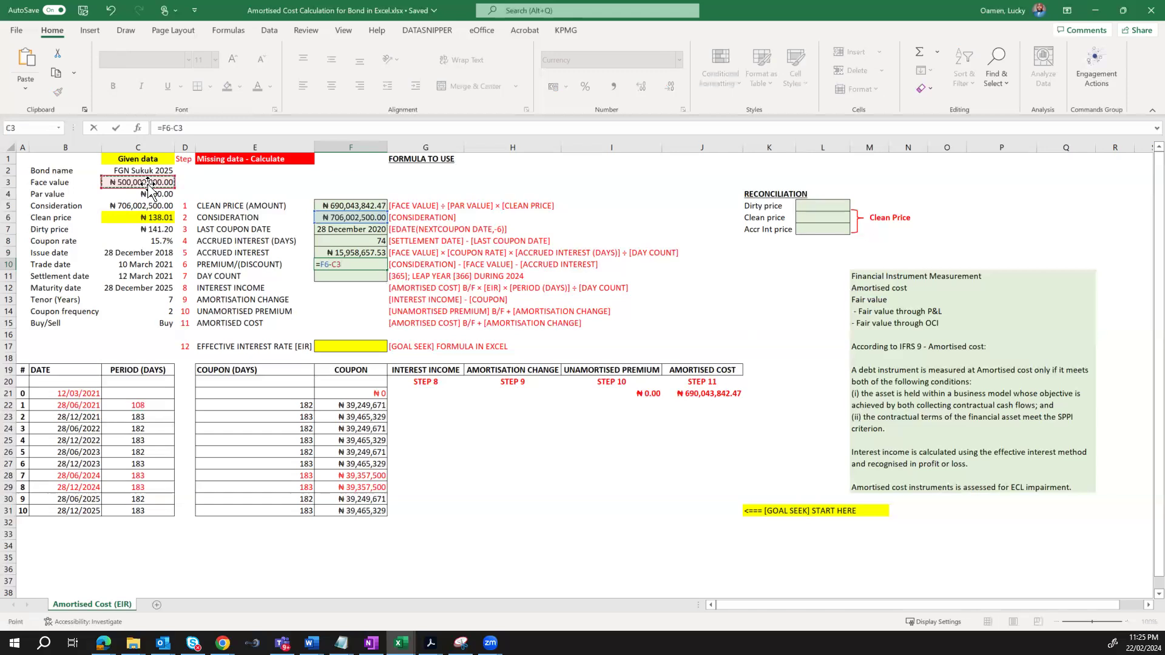
type("-")
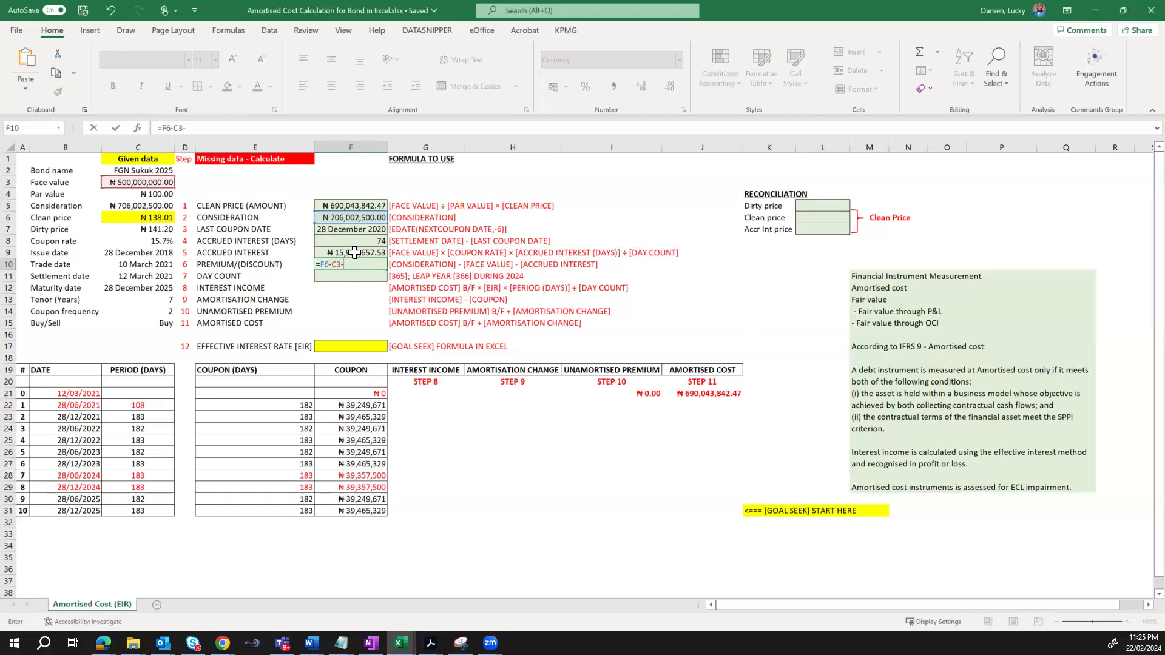
left_click(356, 252)
key("Return")
key("Up")
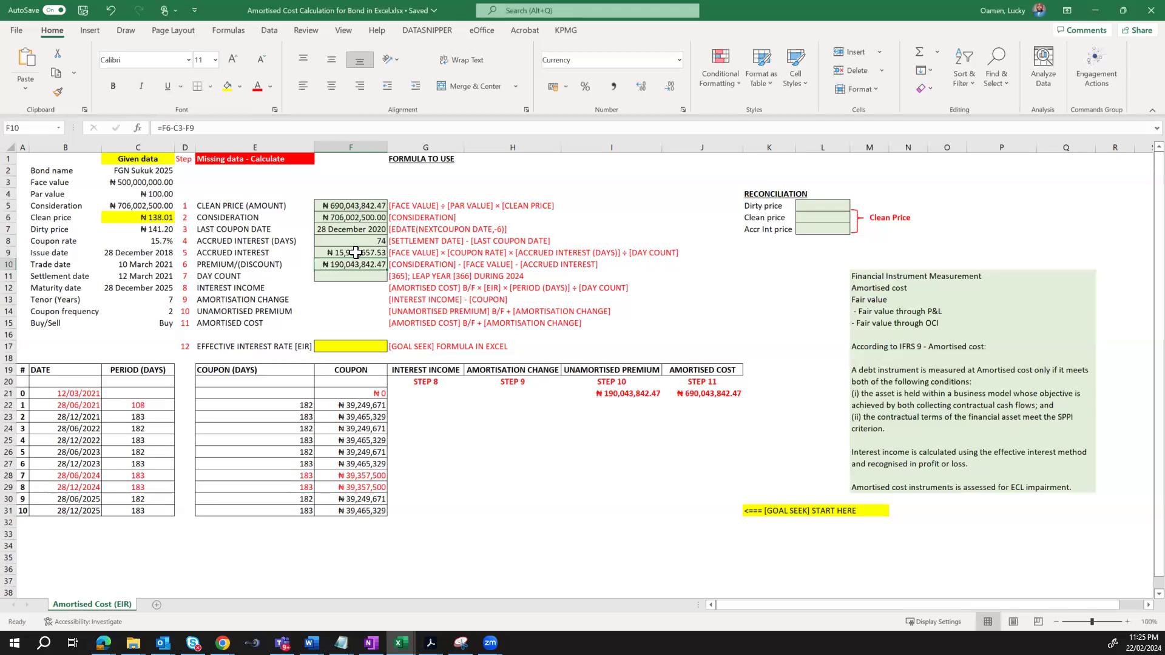
left_click(146, 182)
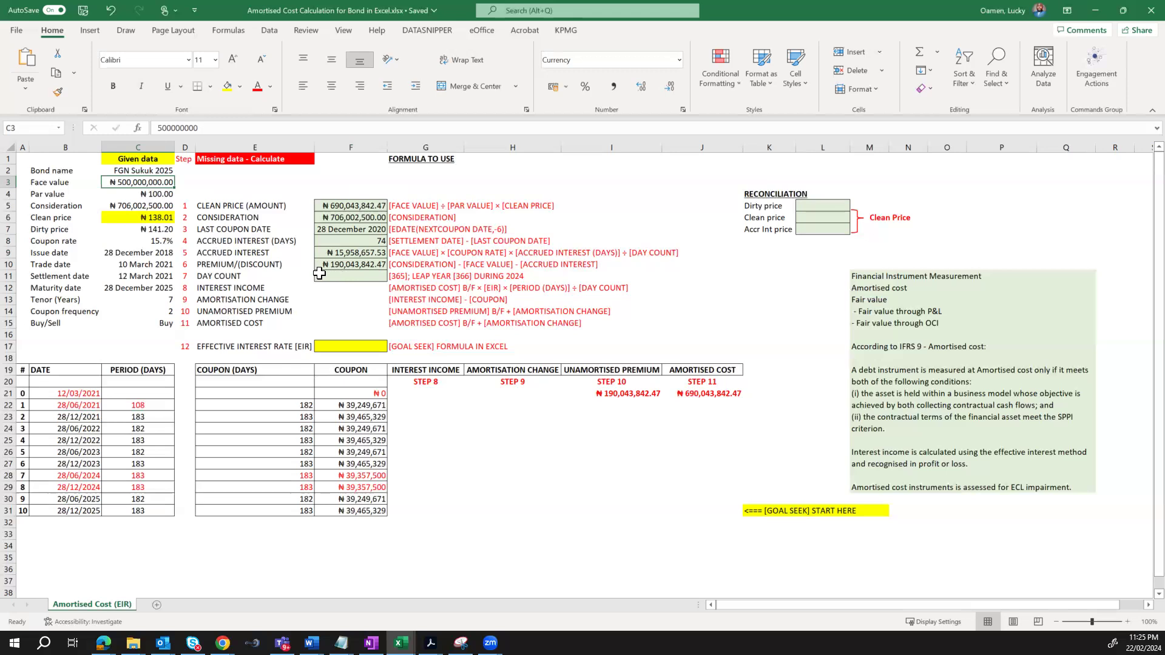
Enter 365 as the day count in F11
left_click(356, 277)
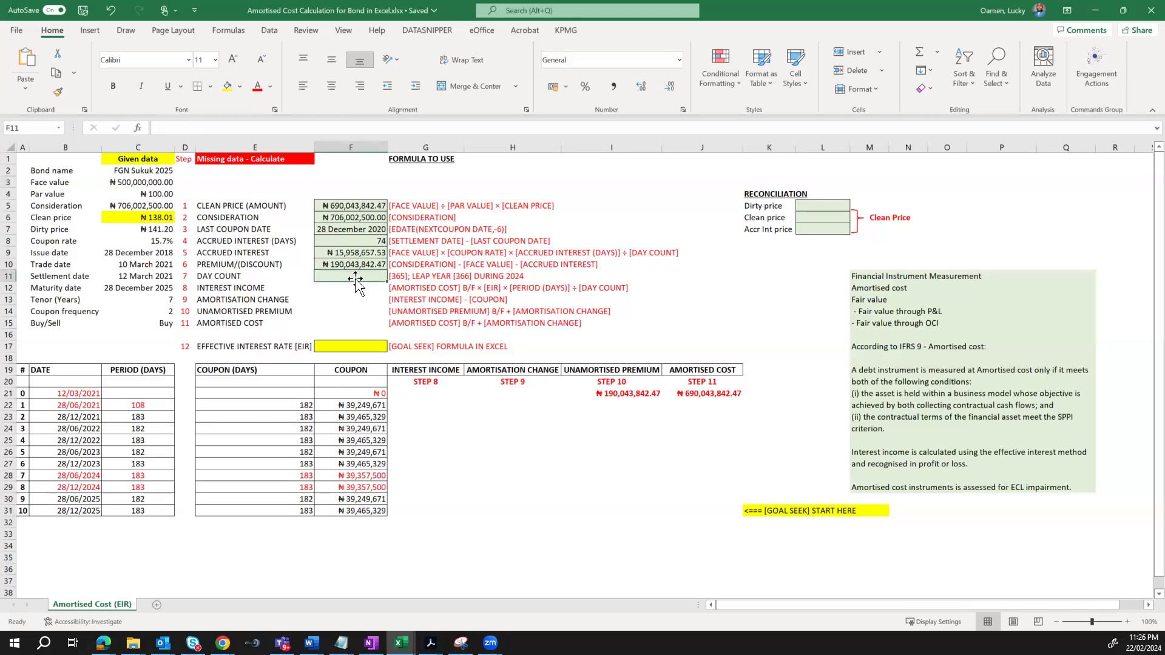
type("365")
key("Return")
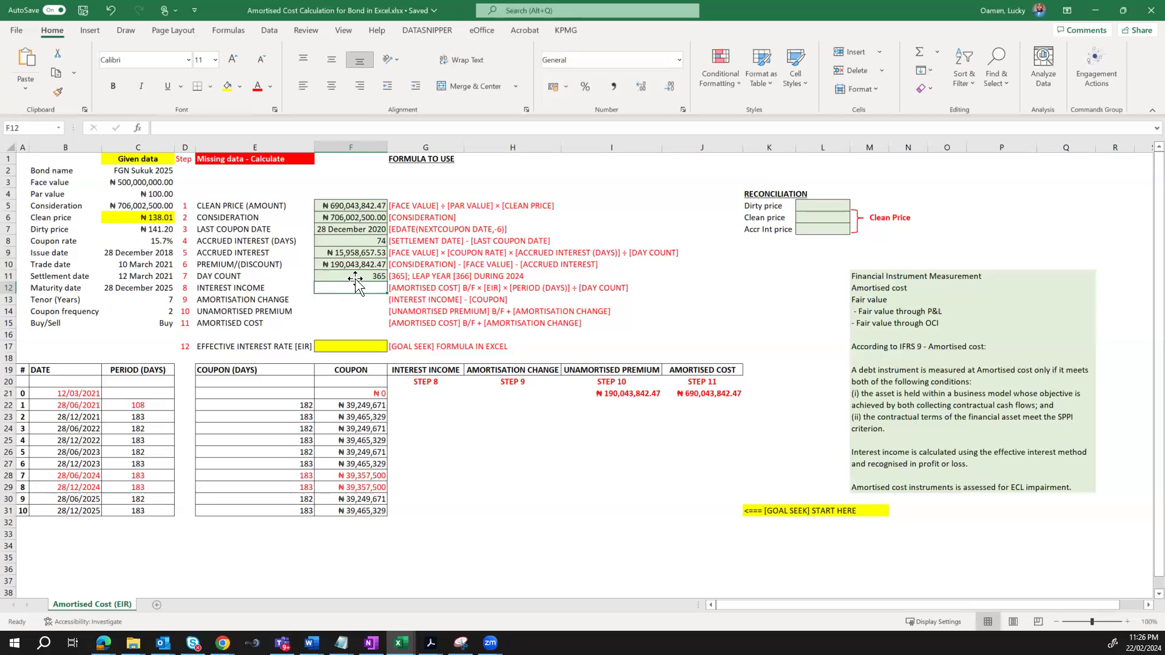
left_click(359, 275)
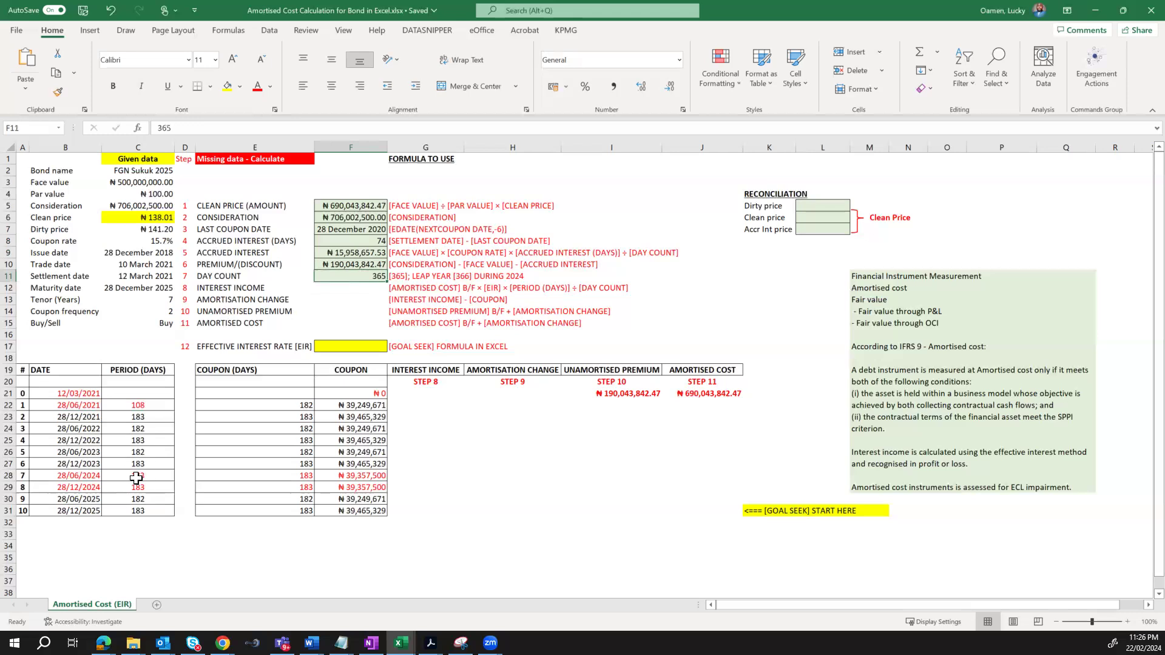
Review the coupon formulas in F22, F28 and F29 to confirm the 2024 rows use 366 days
left_click_drag(84, 480, 331, 489)
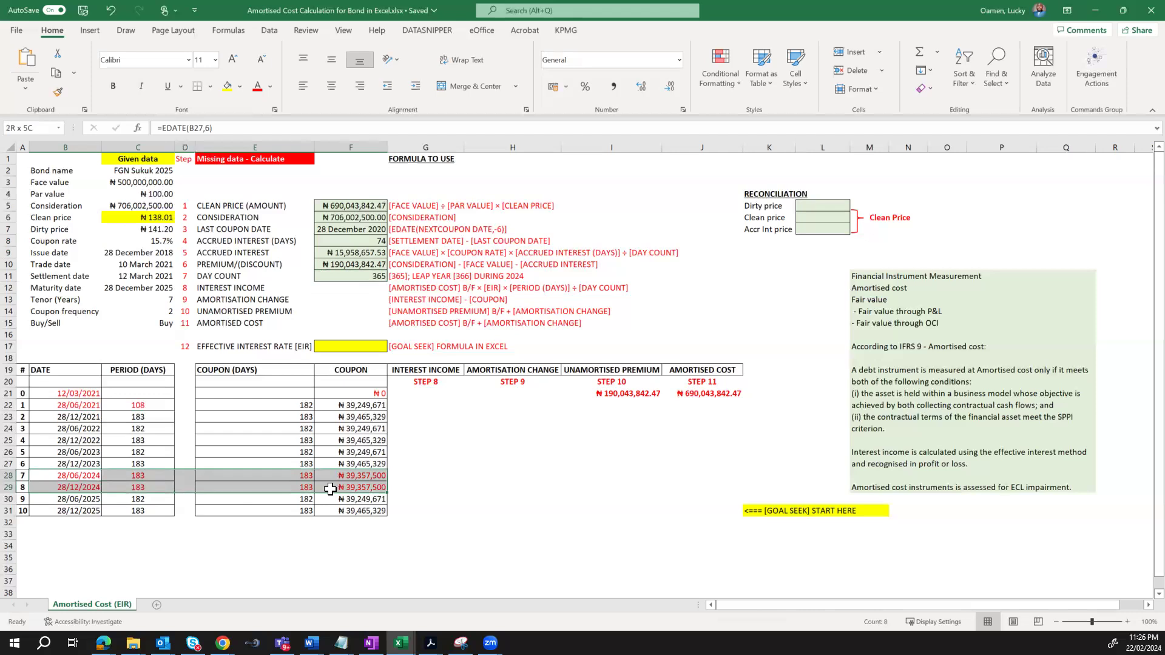
left_click_drag(331, 490, 331, 489)
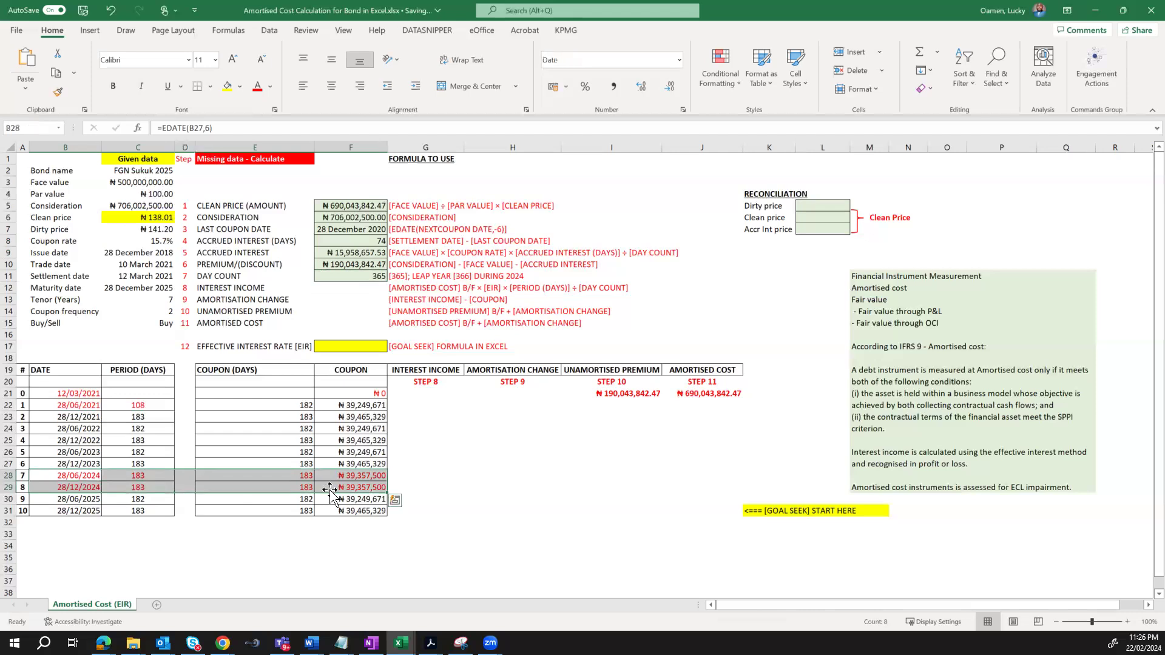
left_click(369, 408)
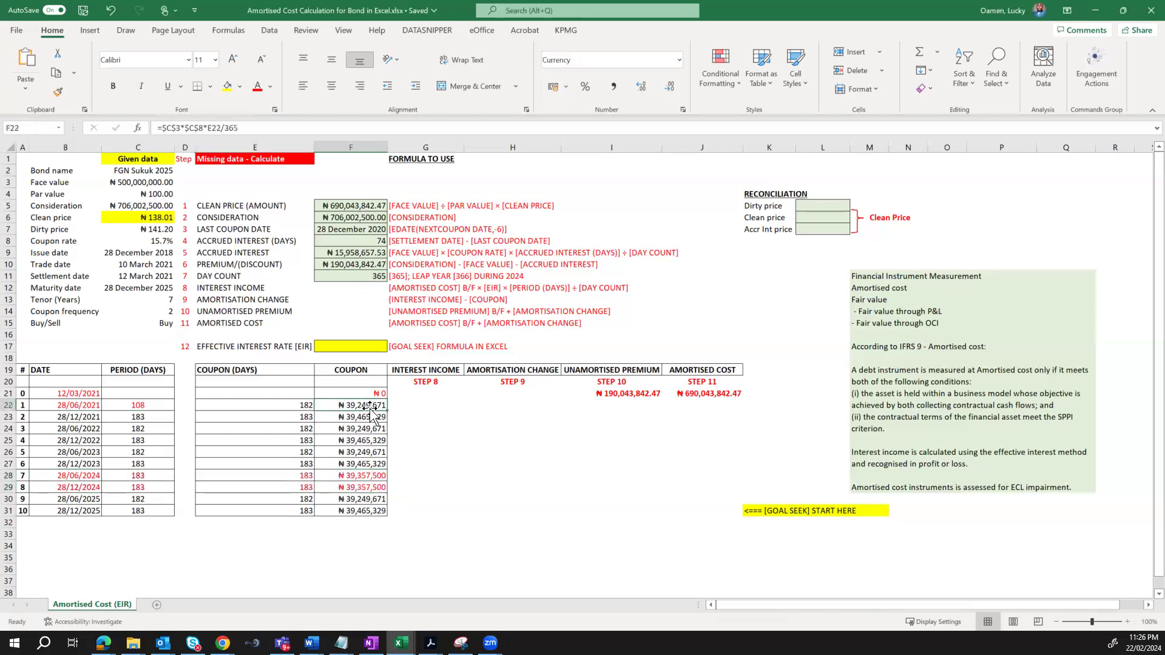
left_click(249, 130)
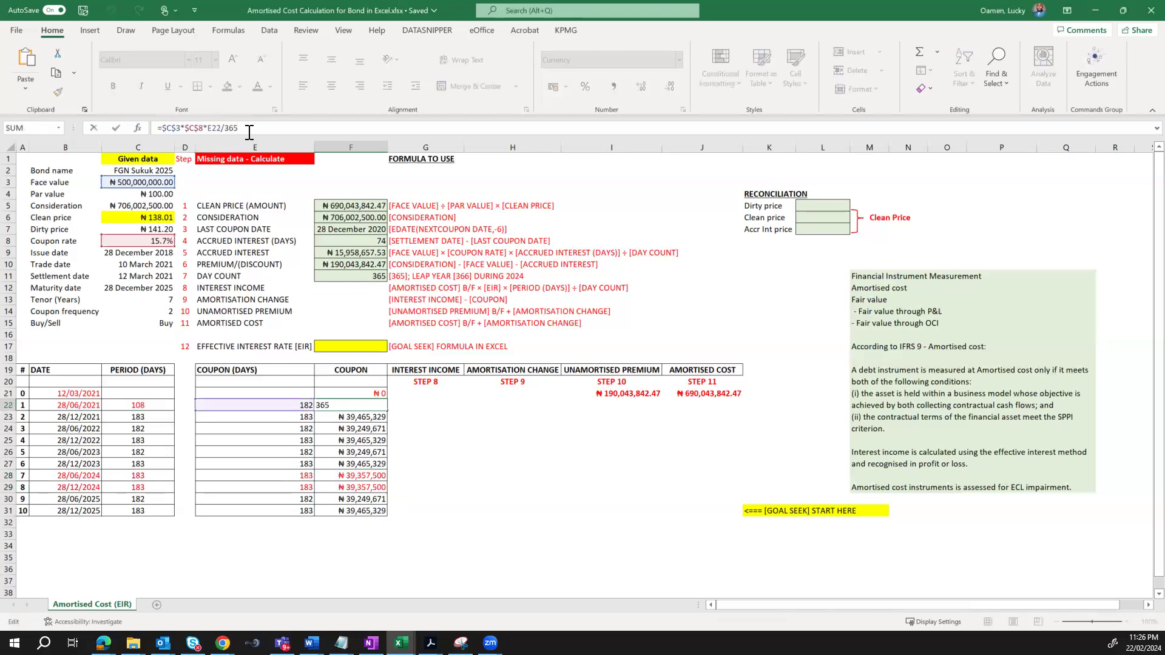
left_click(369, 476)
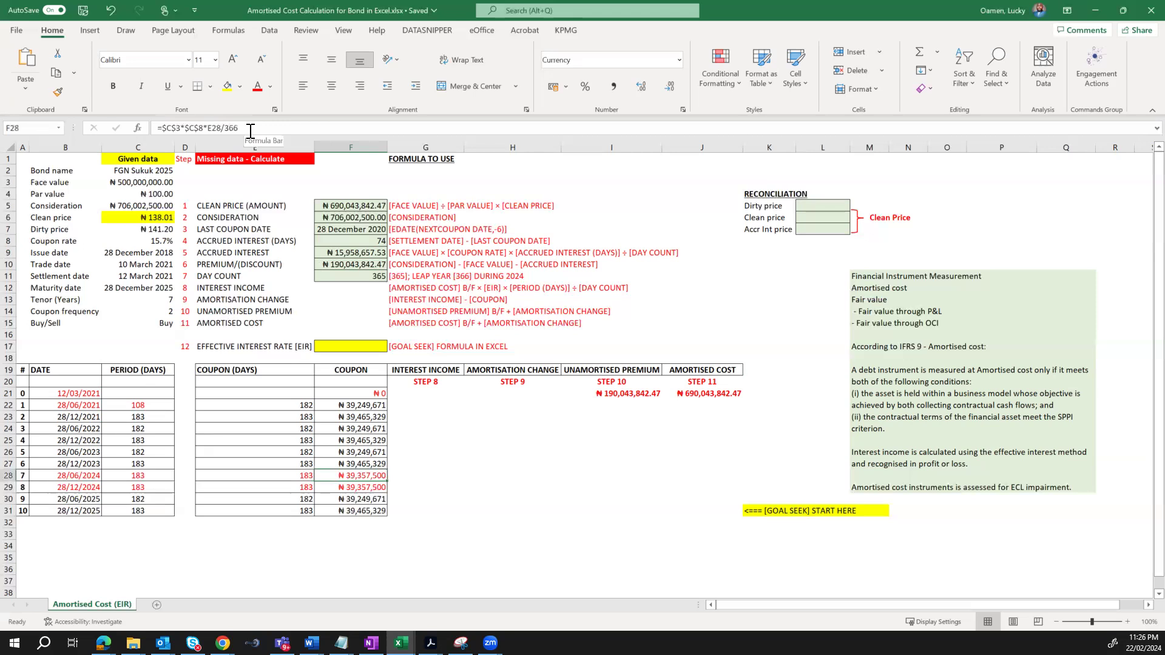
key("Down")
left_click(250, 132)
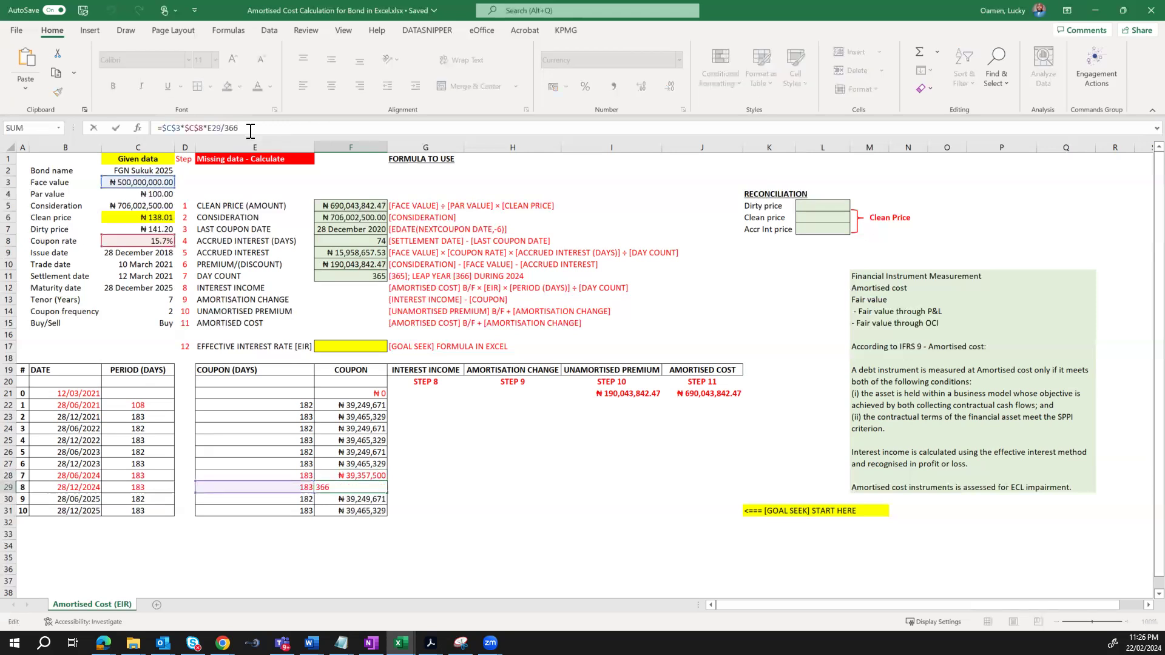
key("Return")
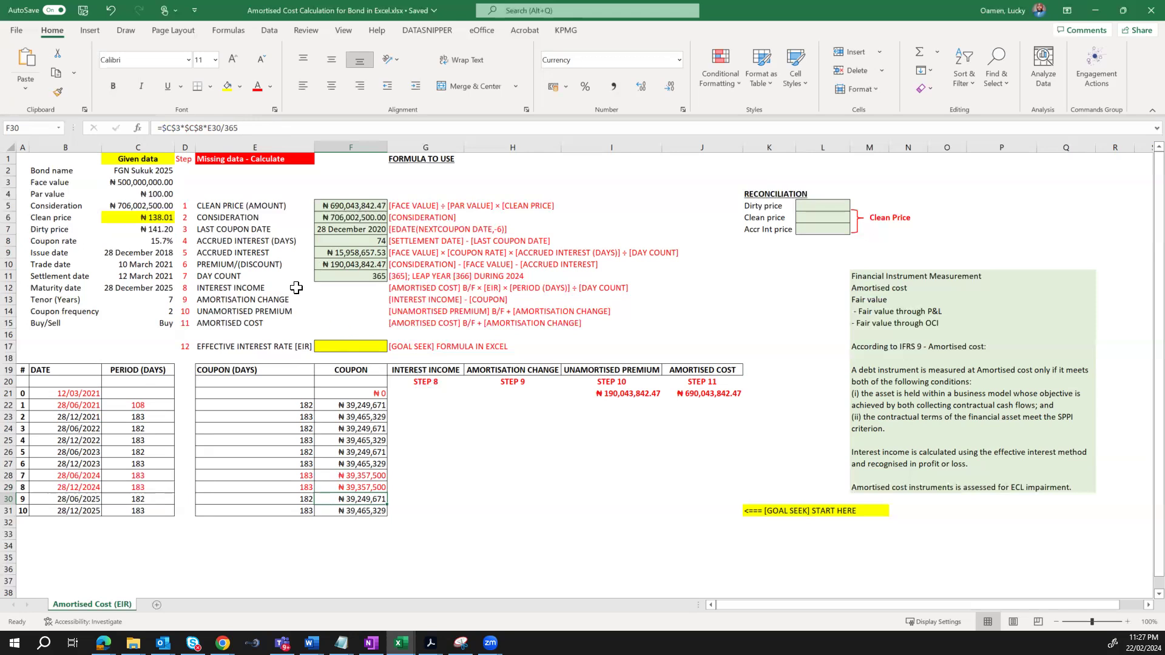
left_click(420, 293)
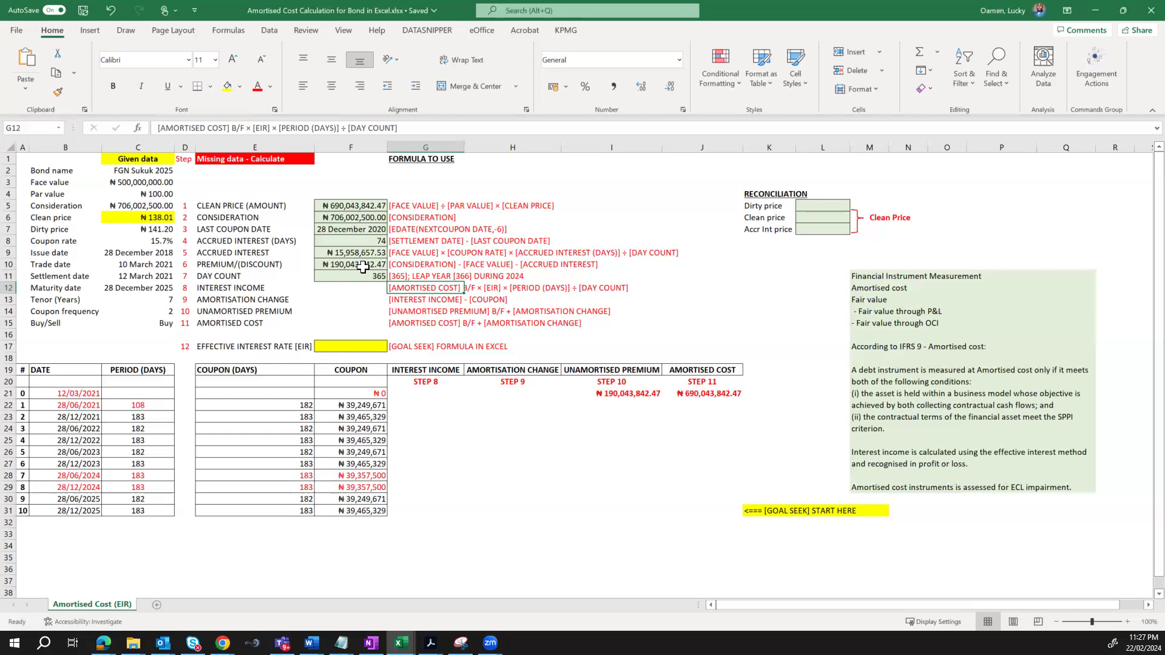
left_click(619, 394)
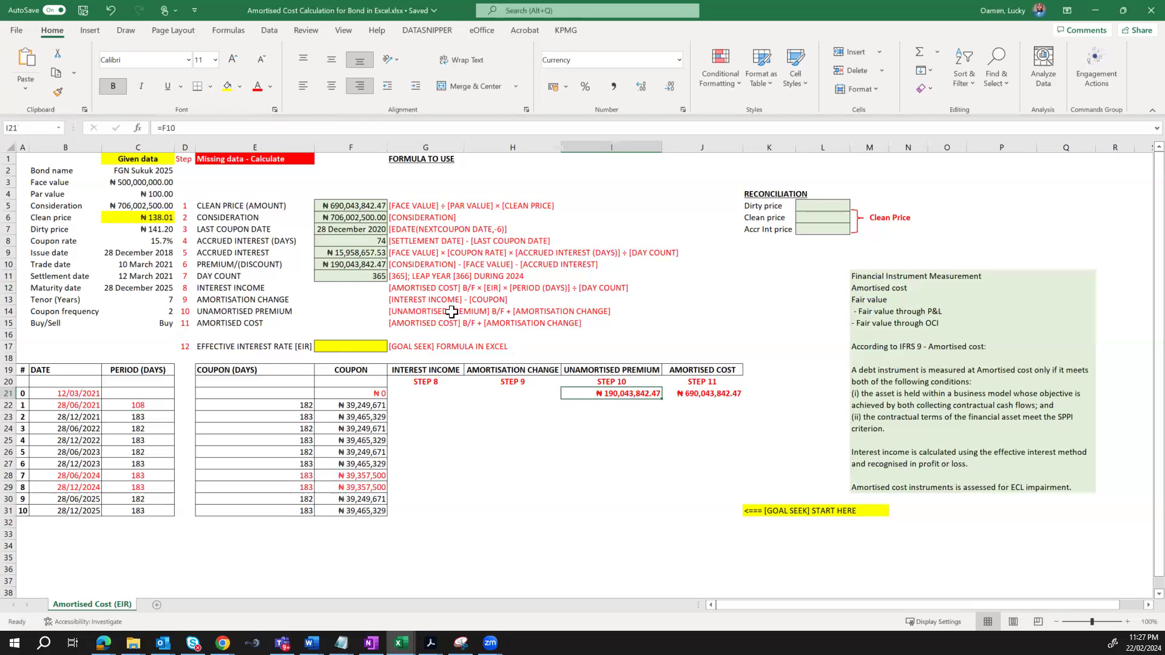
left_click(727, 395)
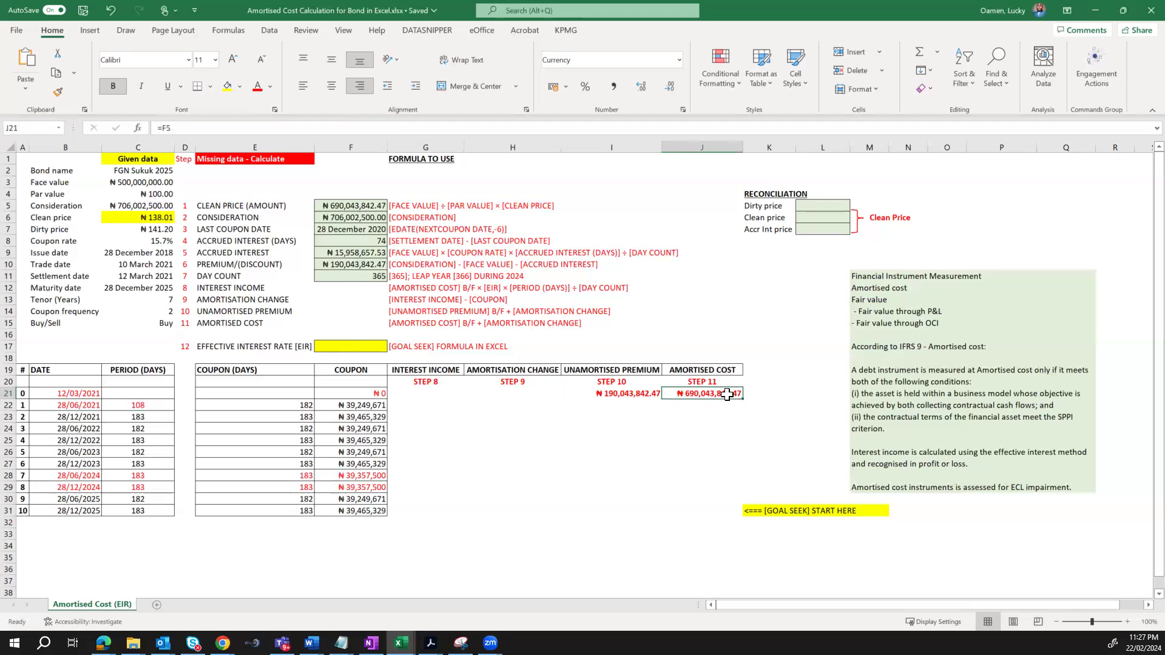
left_click_drag(707, 393, 645, 392)
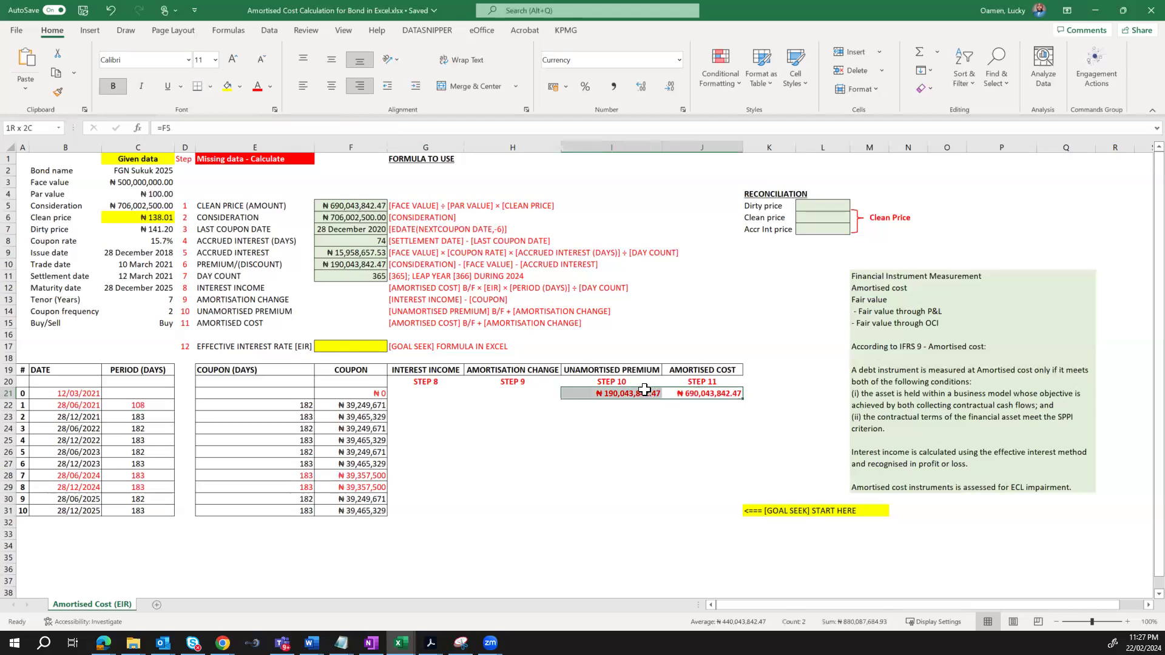
left_click(535, 394)
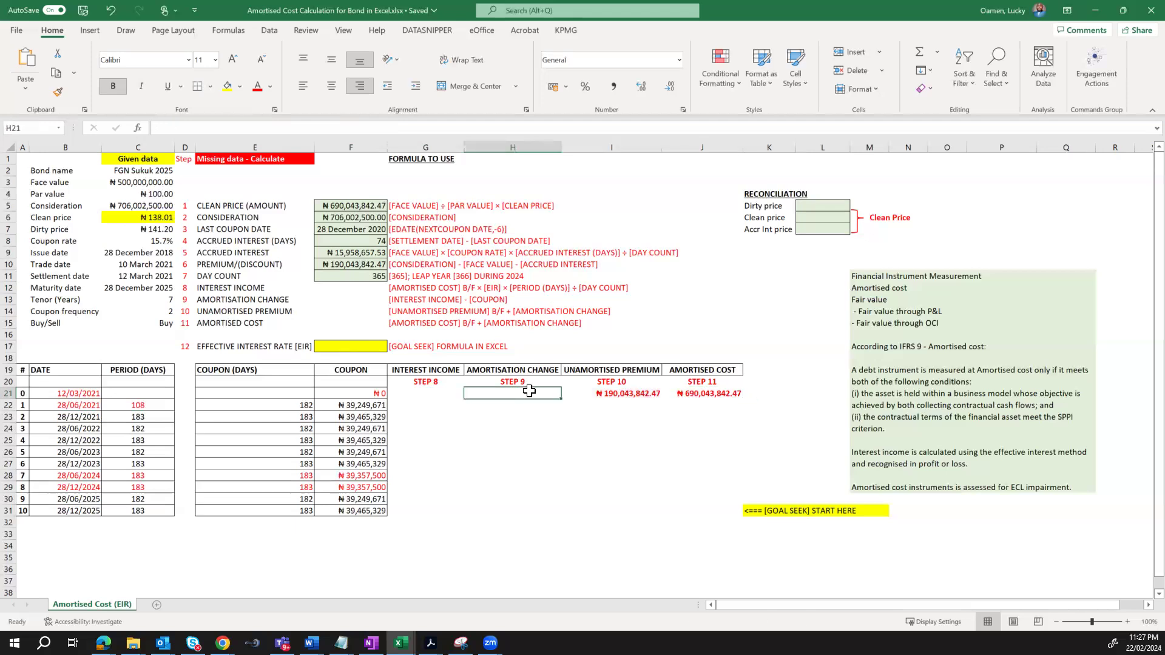
Enter =J21*$F$17*C22/365 in G22 as the first interest income formula
left_click(418, 404)
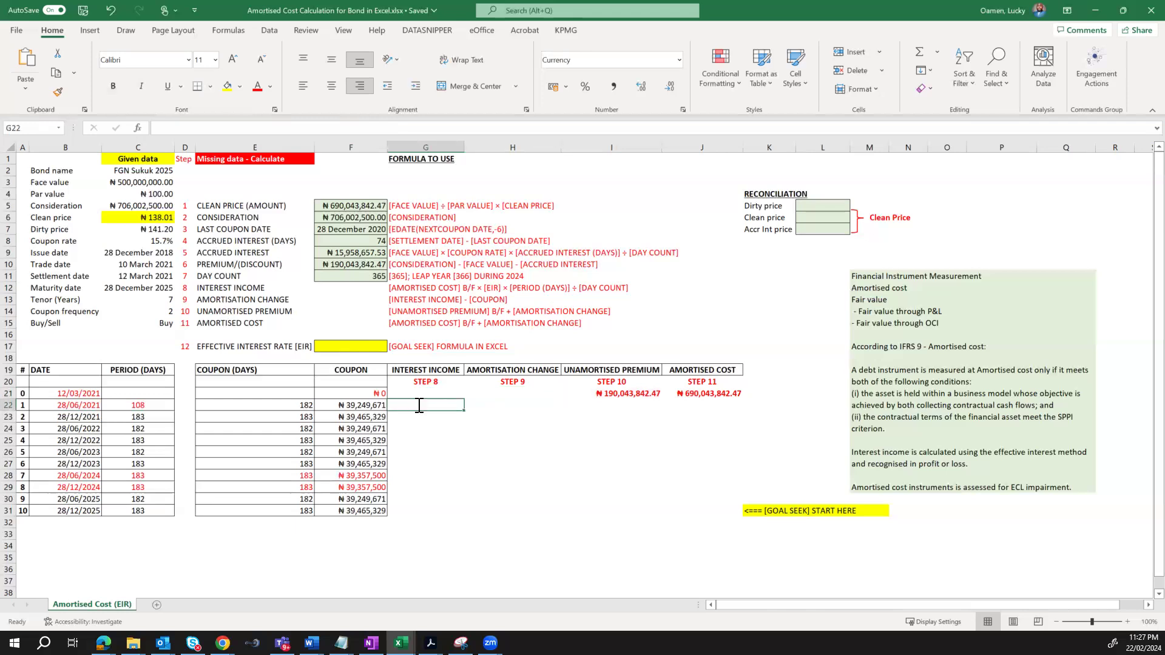
type("=")
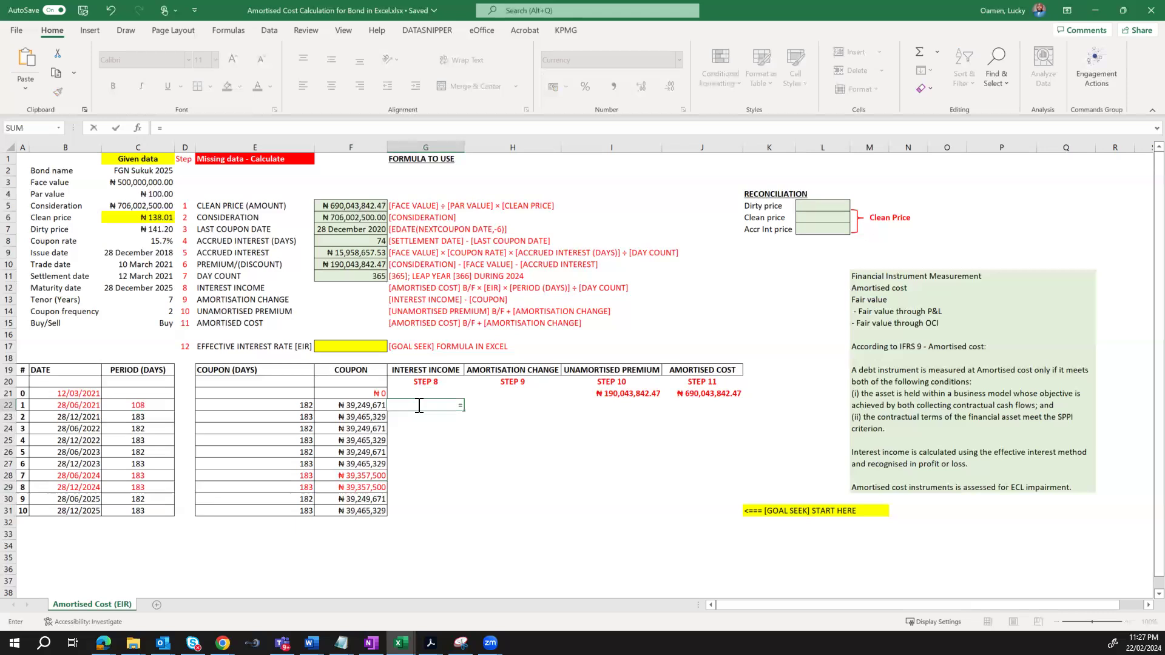
left_click(695, 395)
type("*")
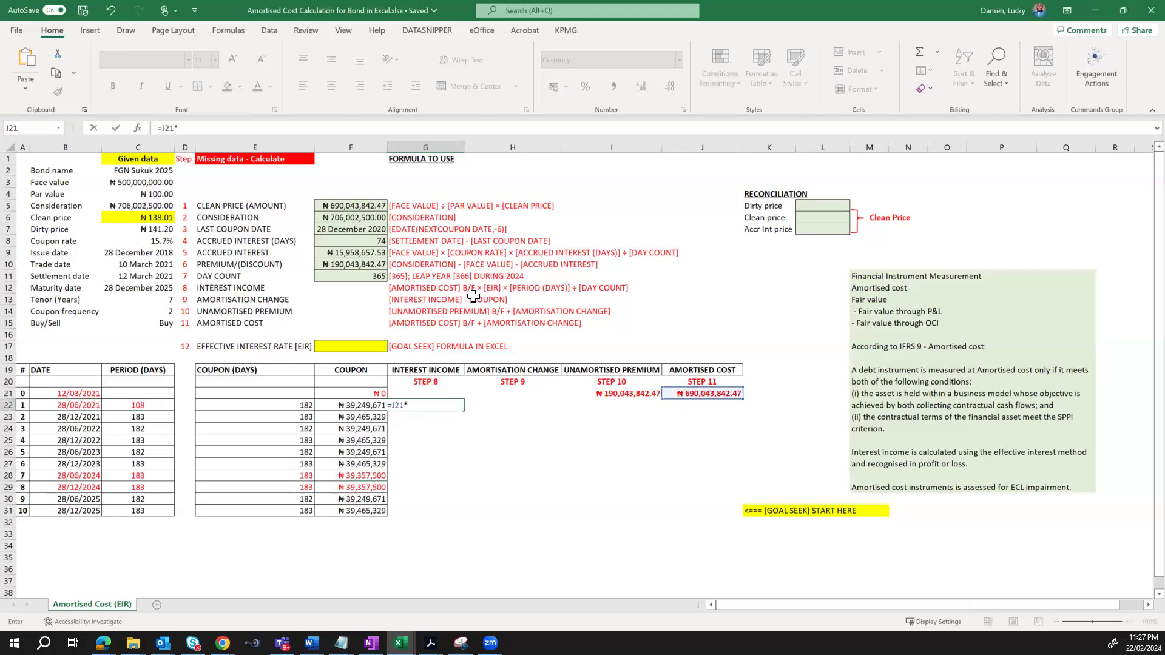
left_click(352, 345)
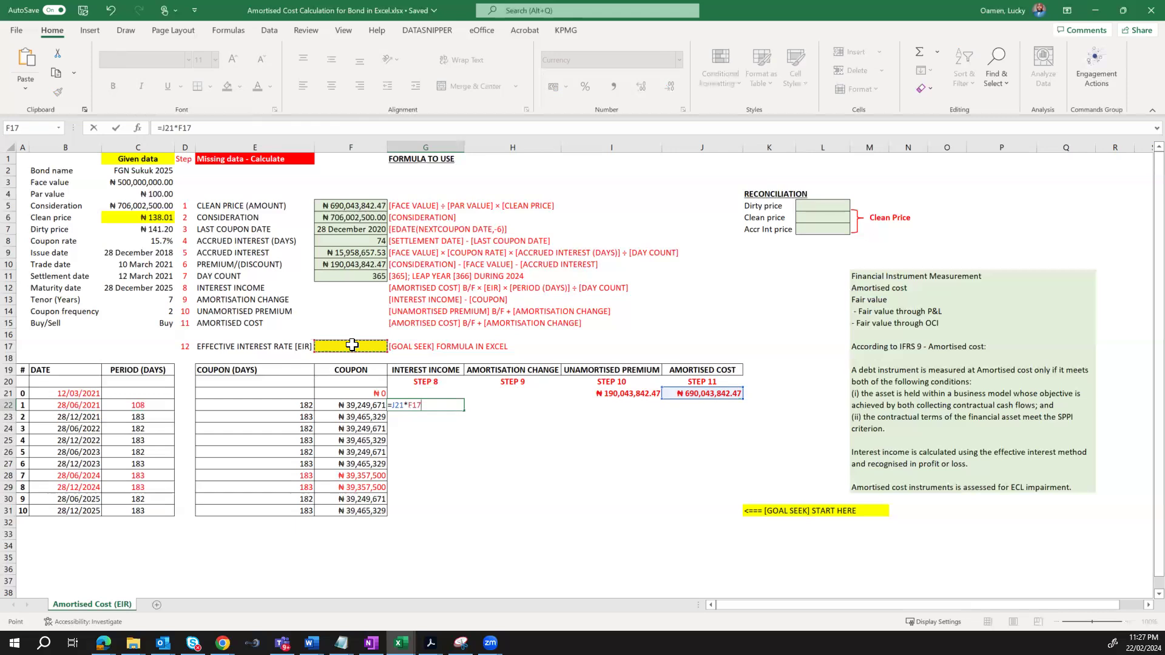
key("F4")
type("*")
left_click(154, 405)
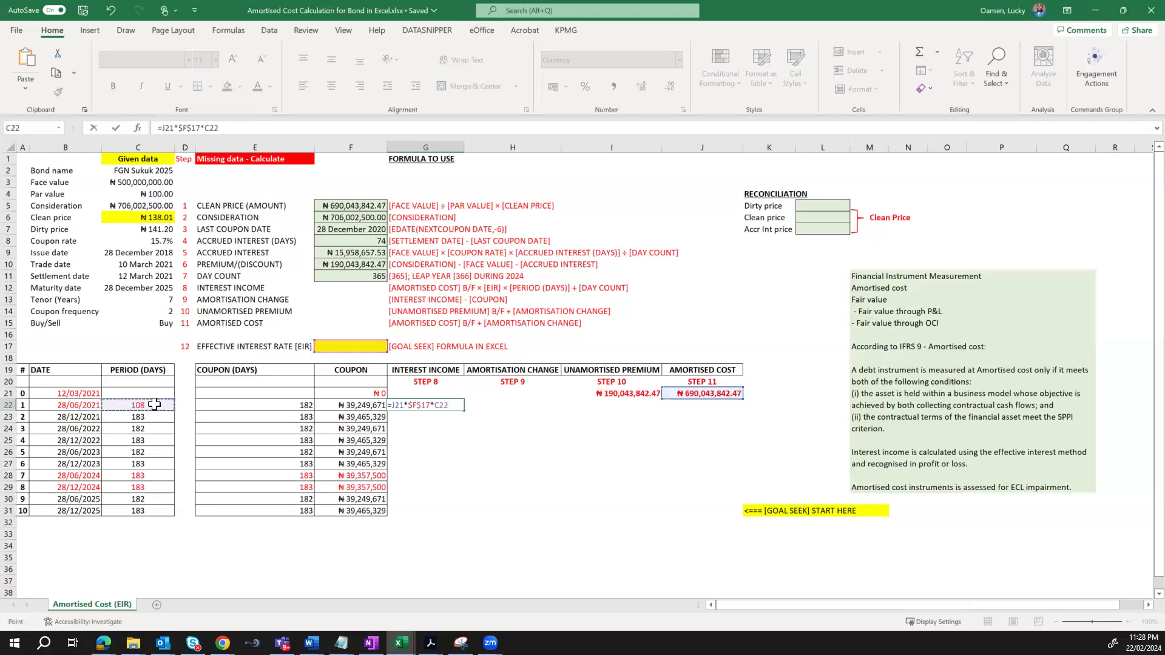
type("/365")
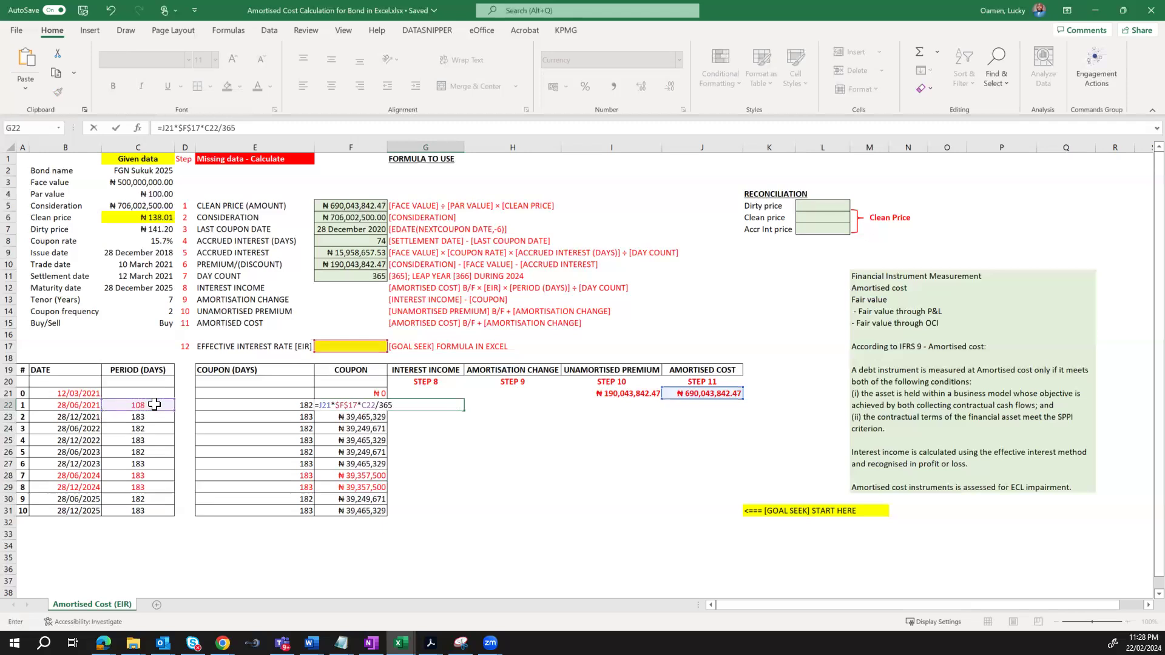
key("Return")
Confirm the G22 interest income formula and fill it down to G31
key("Up")
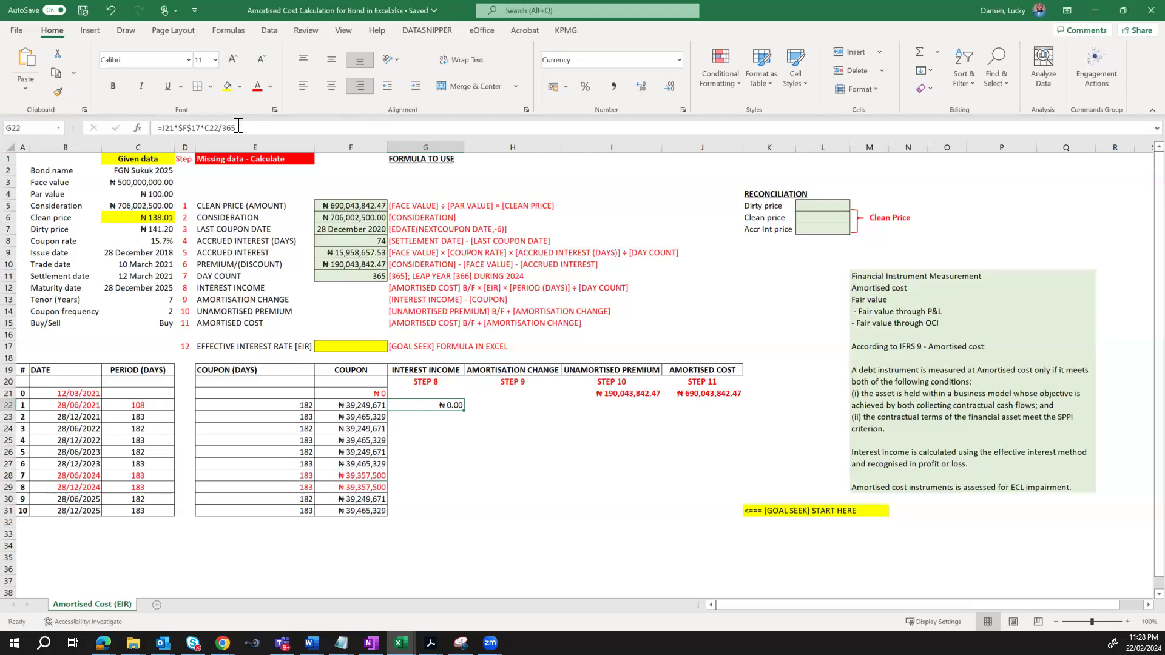
left_click(175, 129)
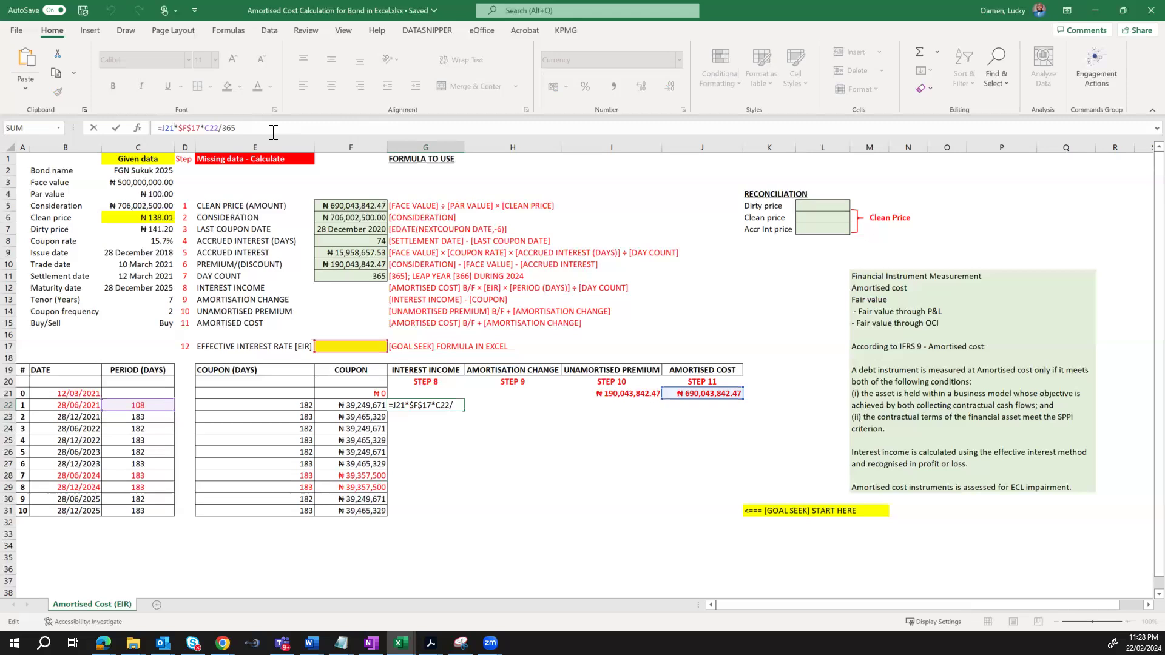
key("ctrl+Return")
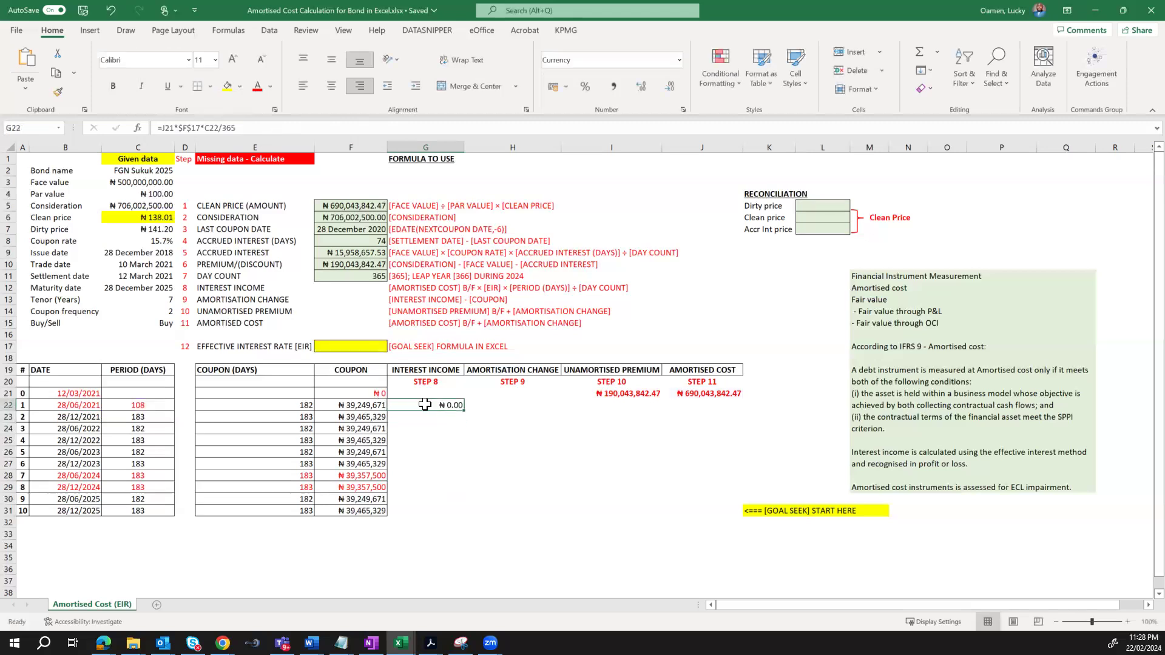
left_click_drag(463, 411, 440, 513)
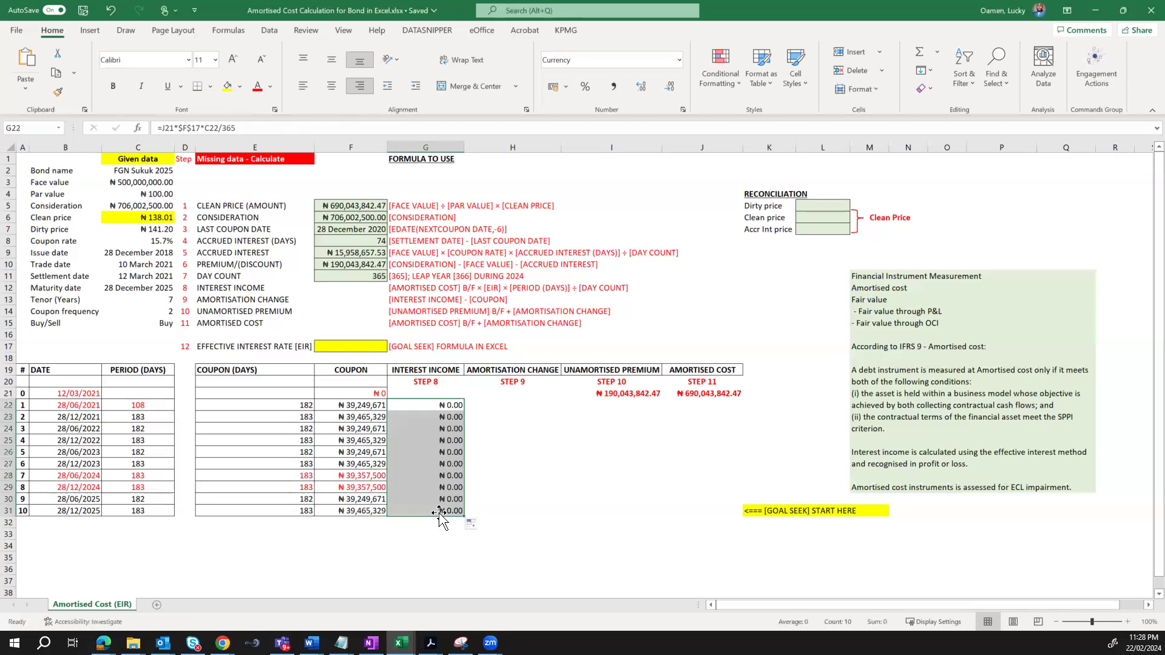
left_click(446, 408)
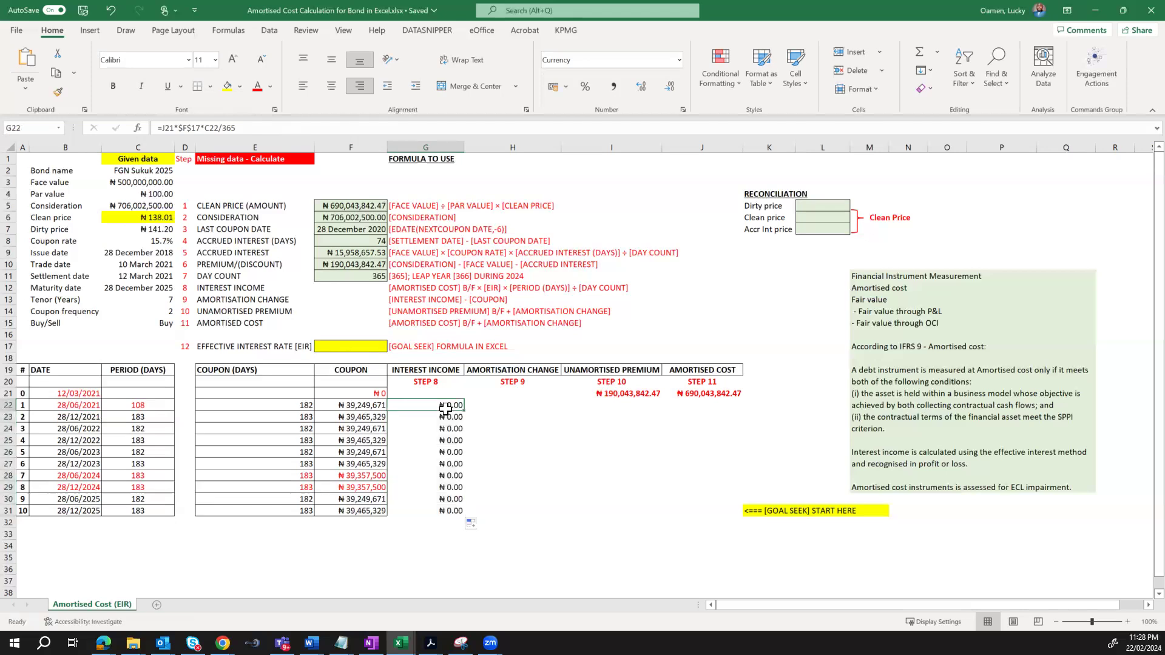
Enter =G22-F22 in H22 and fill it down to H31, starting at -₦39,249,671.23
left_click(517, 403)
type("=")
key("Left")
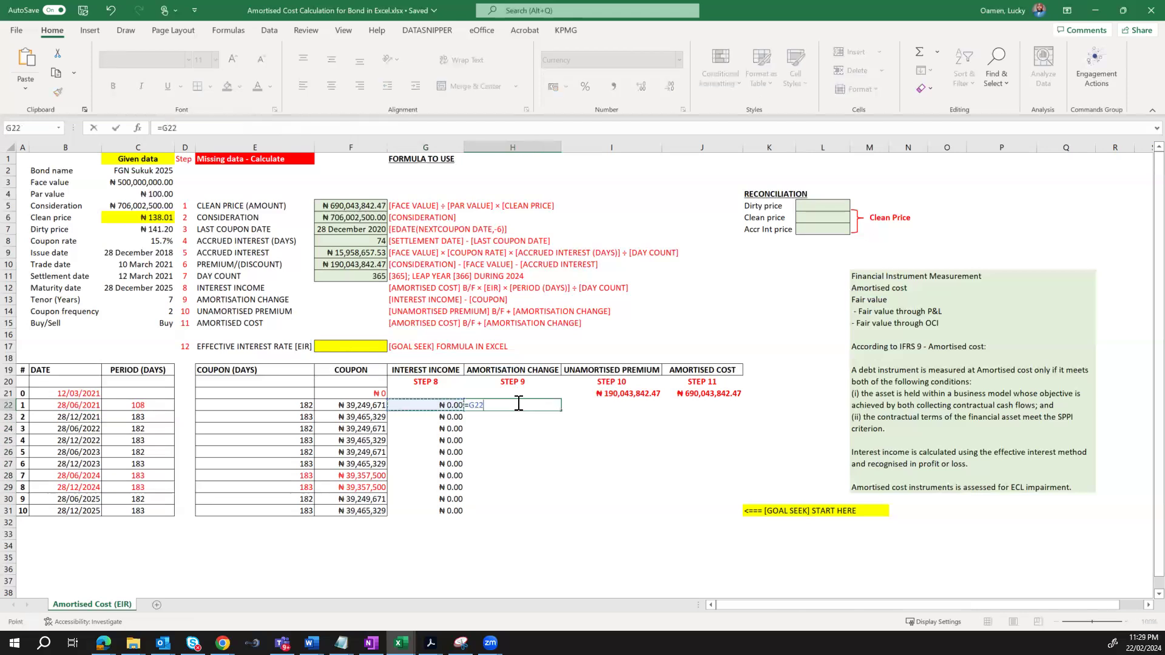
type("-")
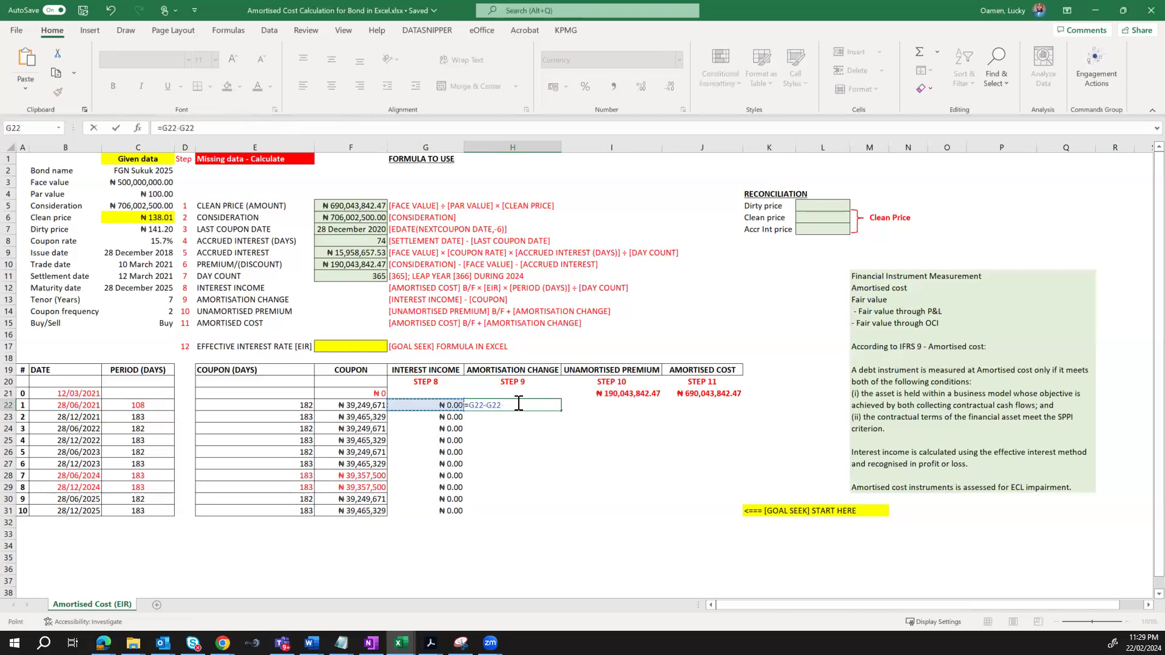
key("Left")
key("Left")
key("ctrl+Return")
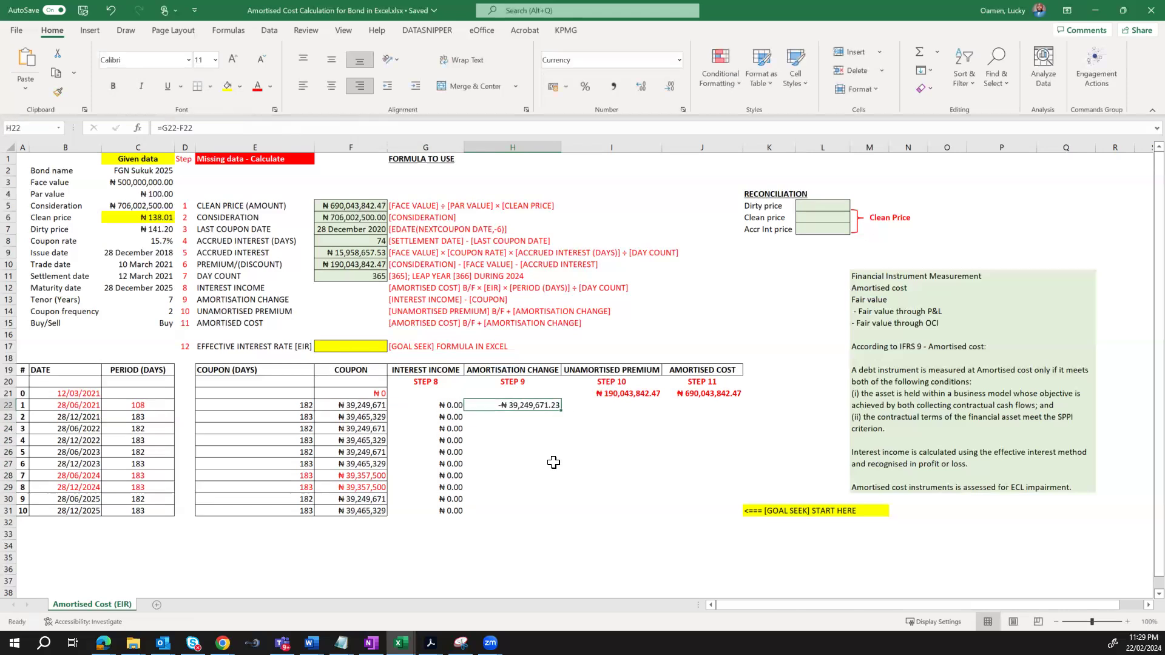
left_click_drag(560, 410, 546, 515)
left_click(537, 418)
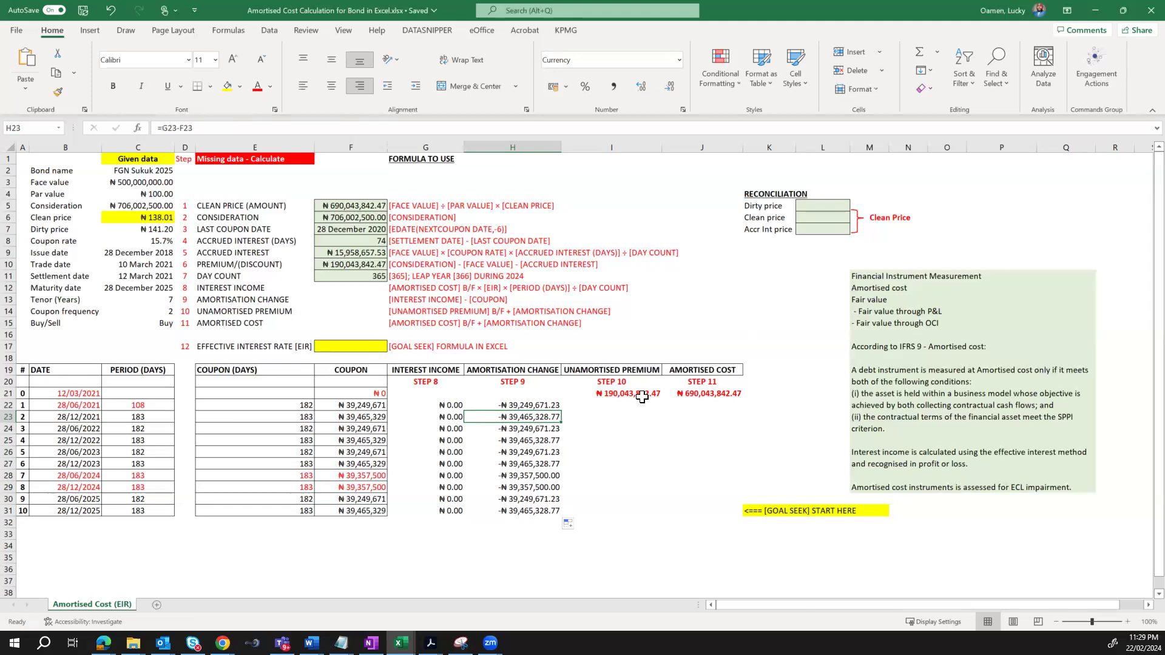
left_click(617, 405)
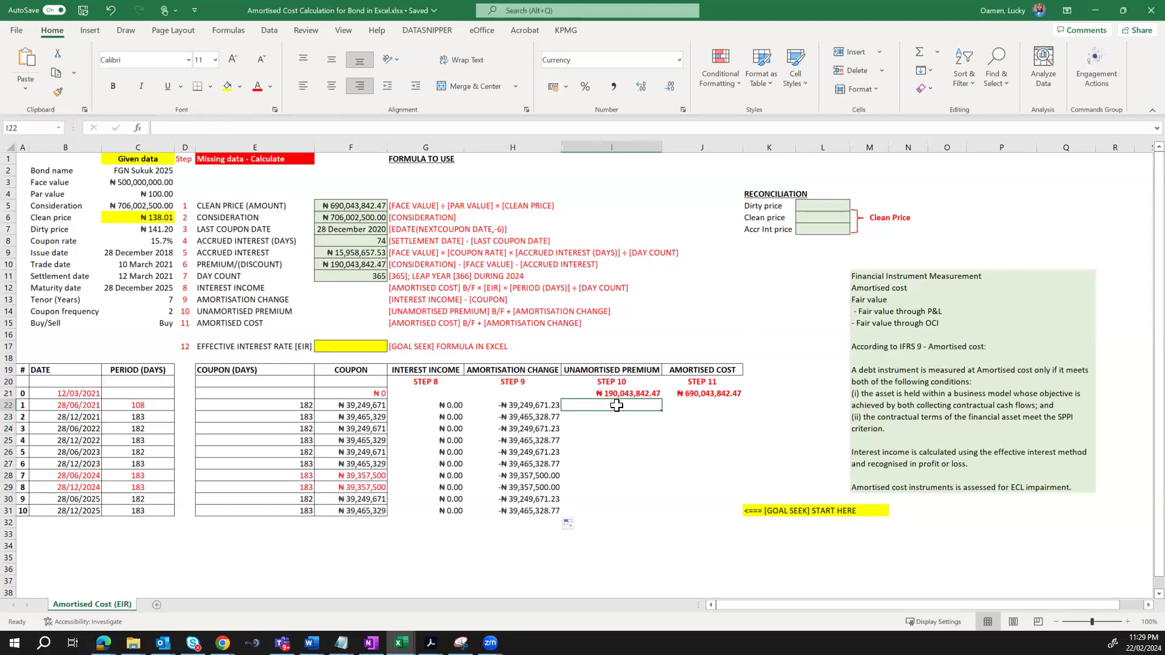
Enter =I21+H22 in I22 and fill down to I31, running ₦150,794,171.23 to -₦203,531,157.53
type("=")
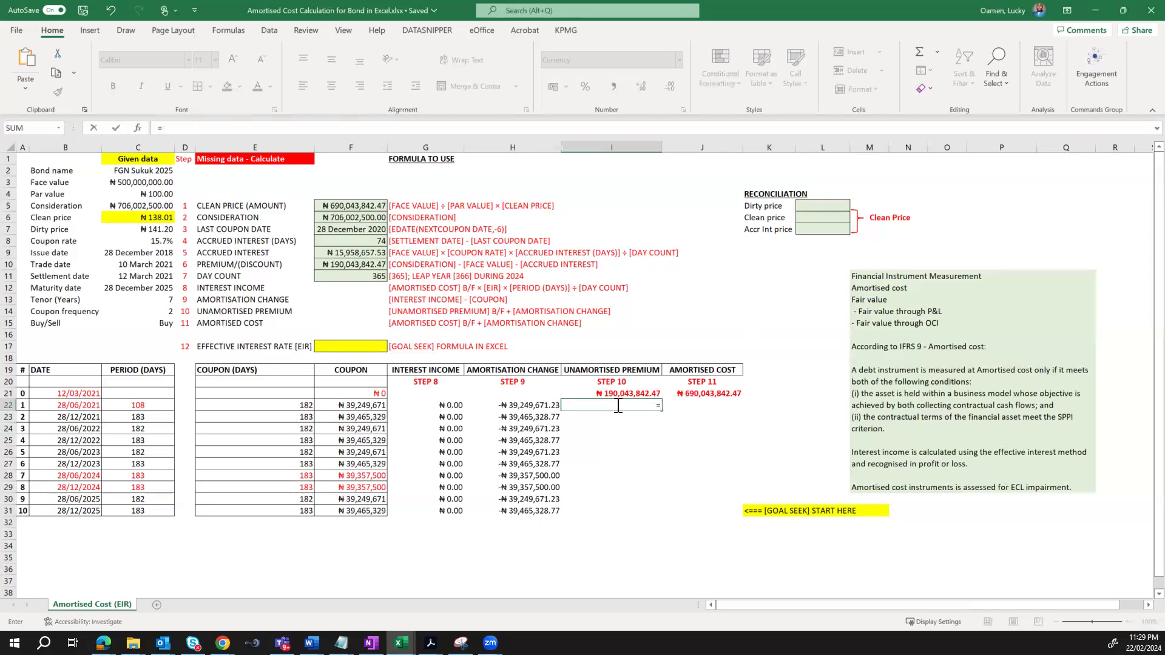
key("Up")
type("+")
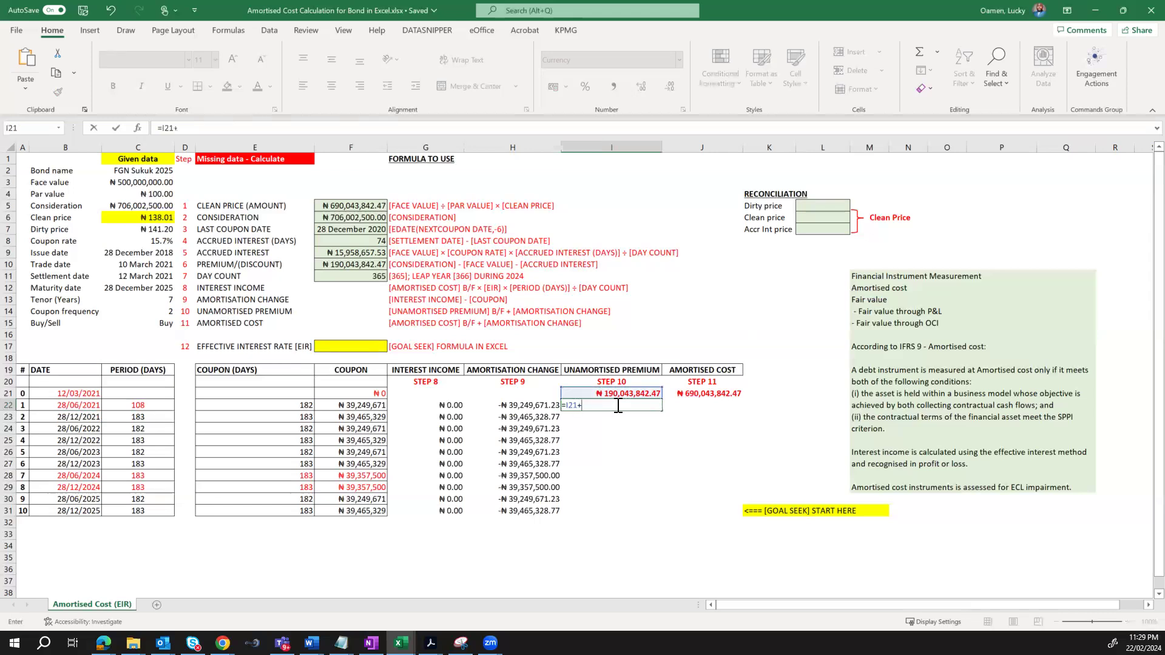
left_click(536, 406)
key("Return")
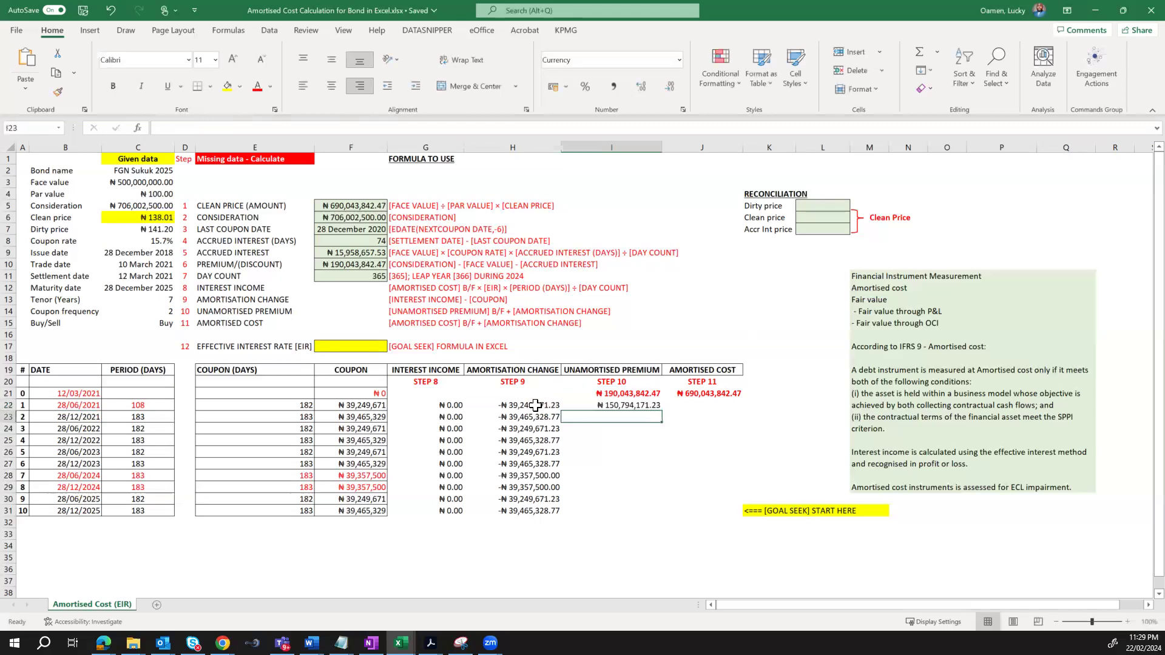
left_click(601, 406)
left_click_drag(661, 411, 650, 513)
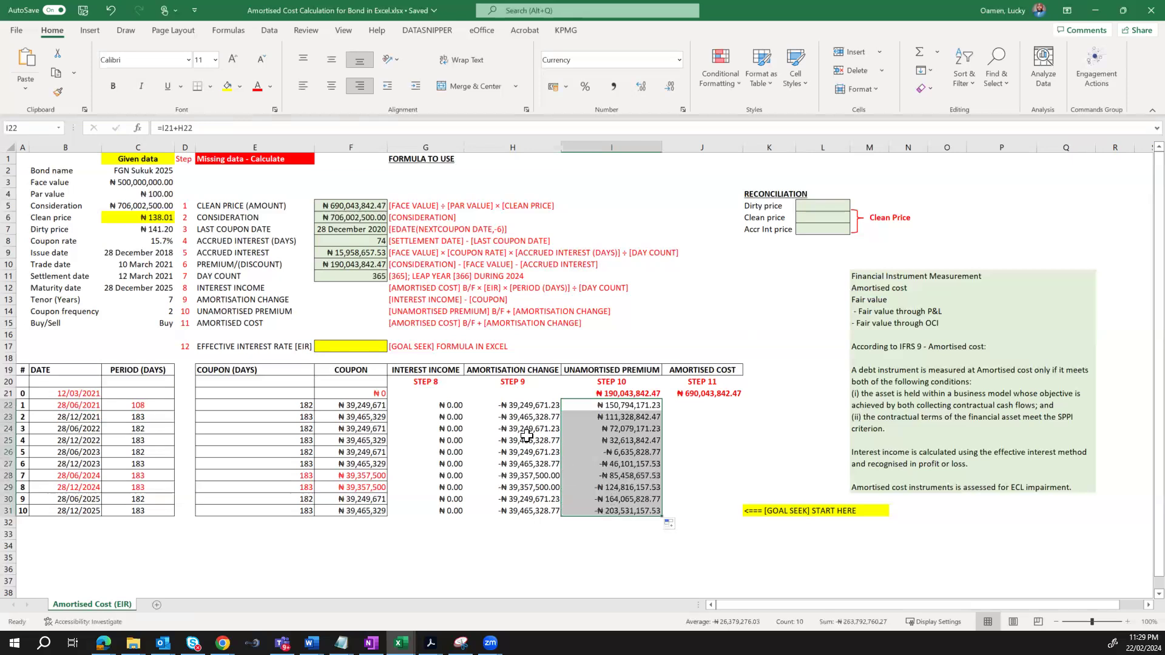
left_click(642, 509)
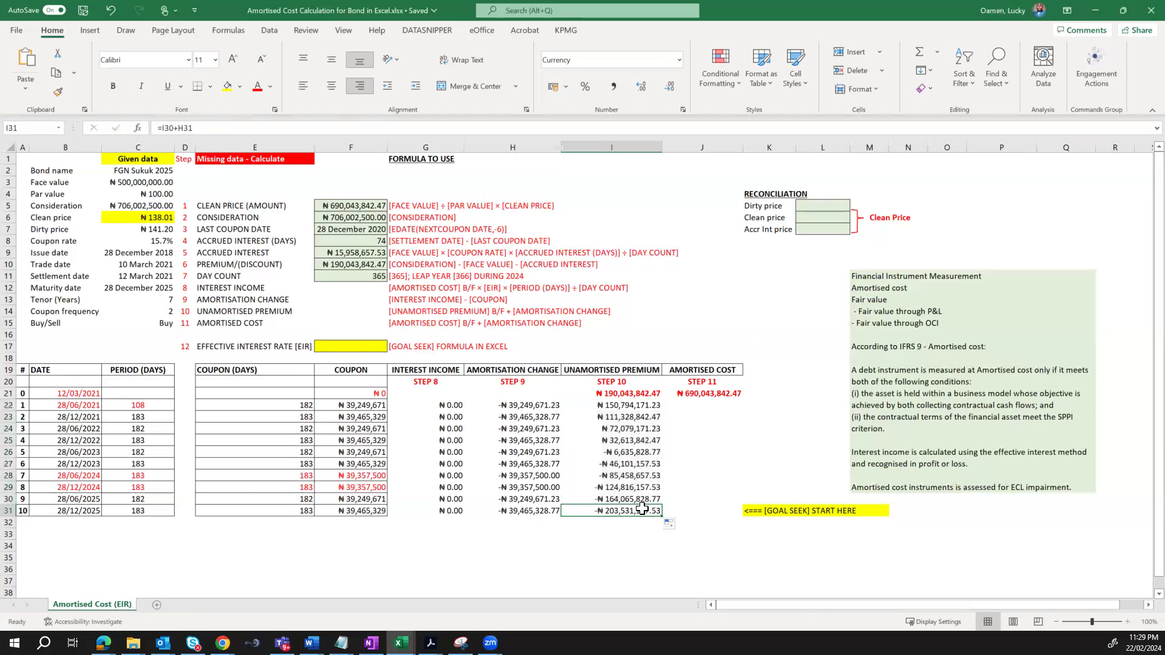
left_click(701, 407)
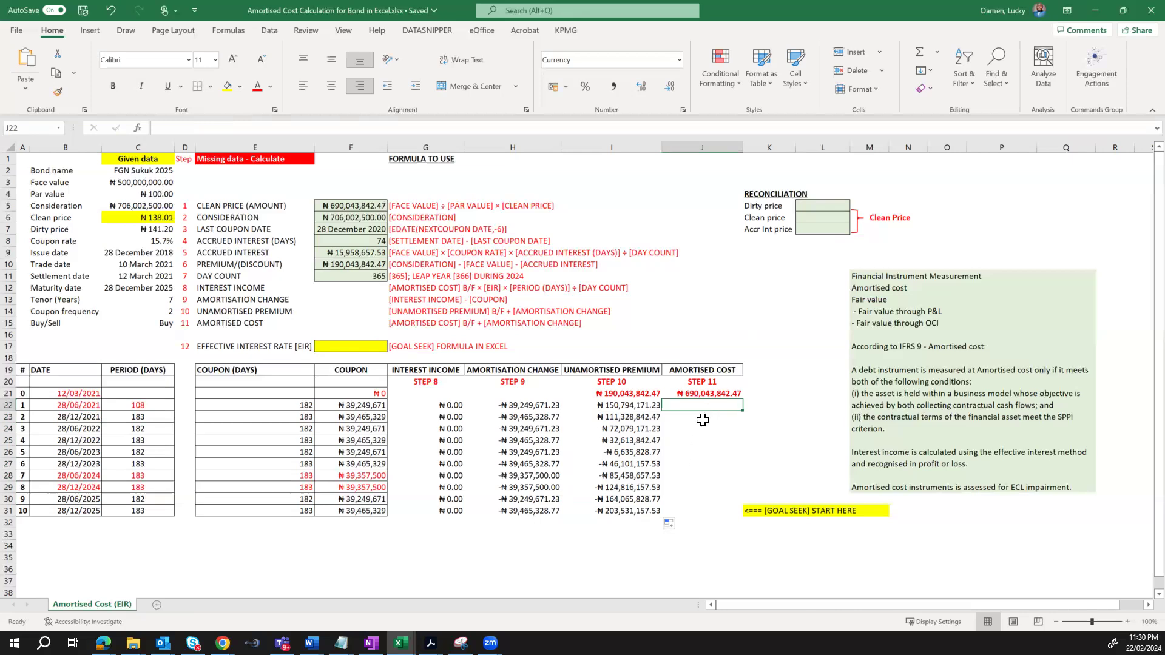
Enter =J21+H22 in J22 and fill it down to J31, ending at ₦296,468,842.47
type("=")
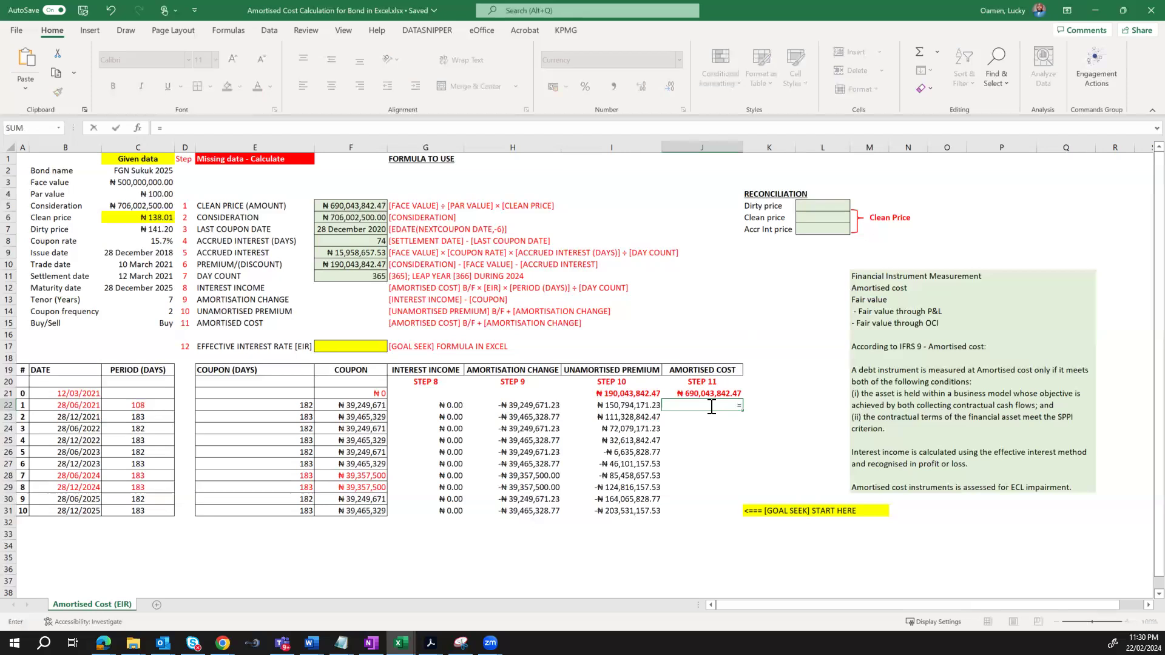
key("Up")
type("+")
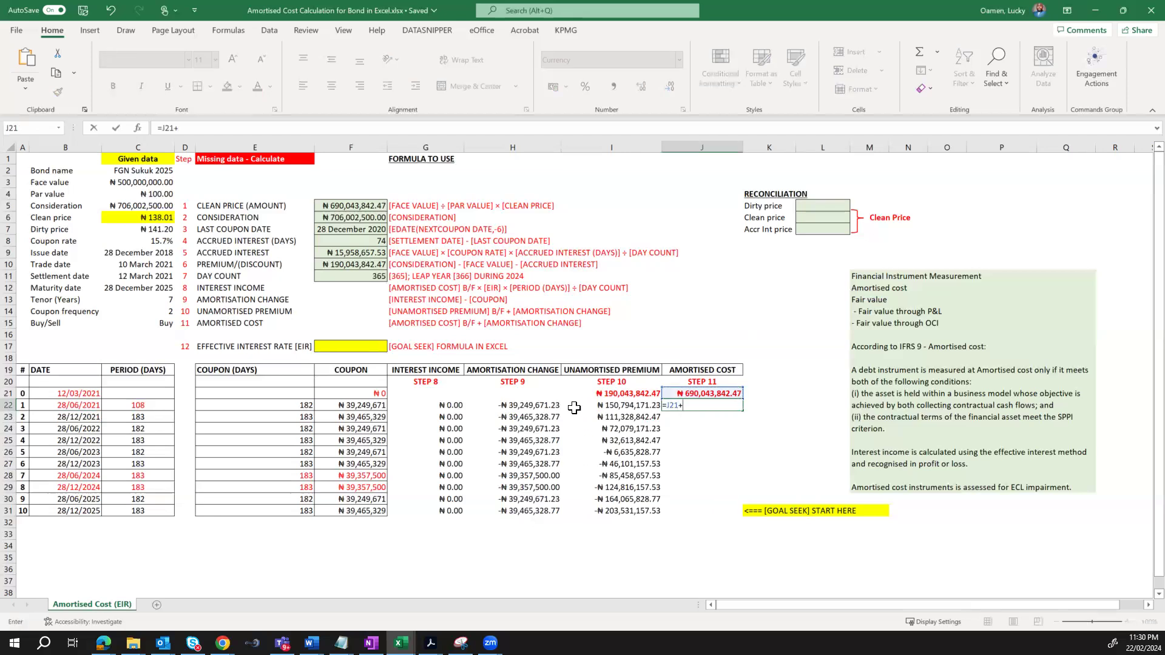
left_click(543, 403)
key("Return")
key("Up")
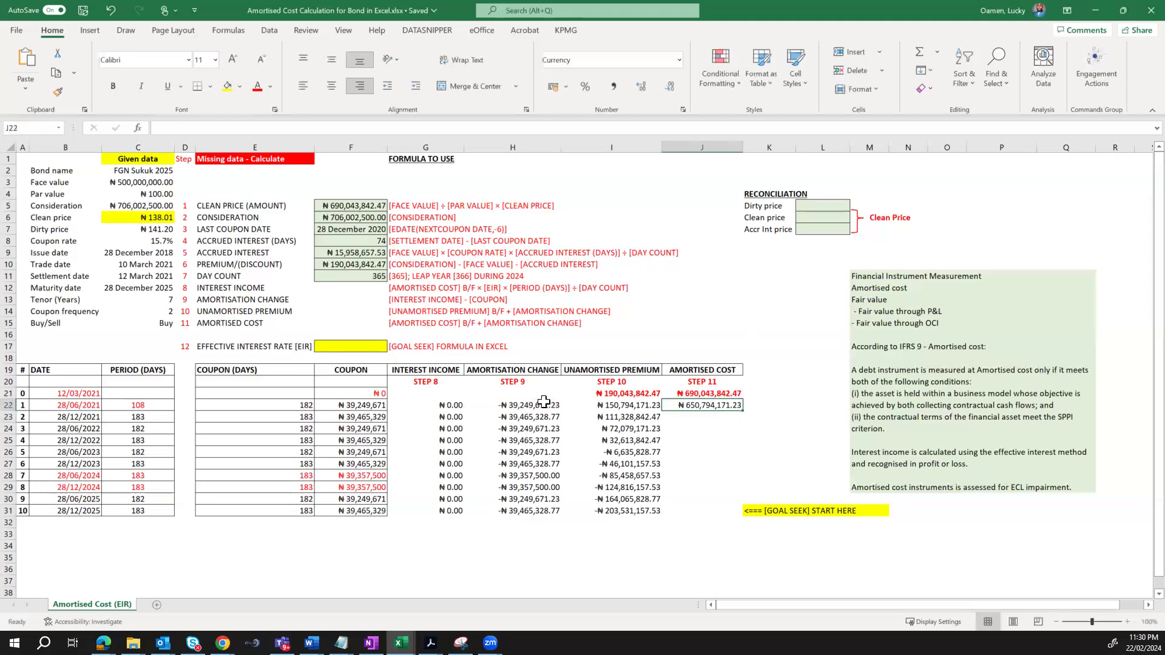
left_click_drag(746, 413, 740, 514)
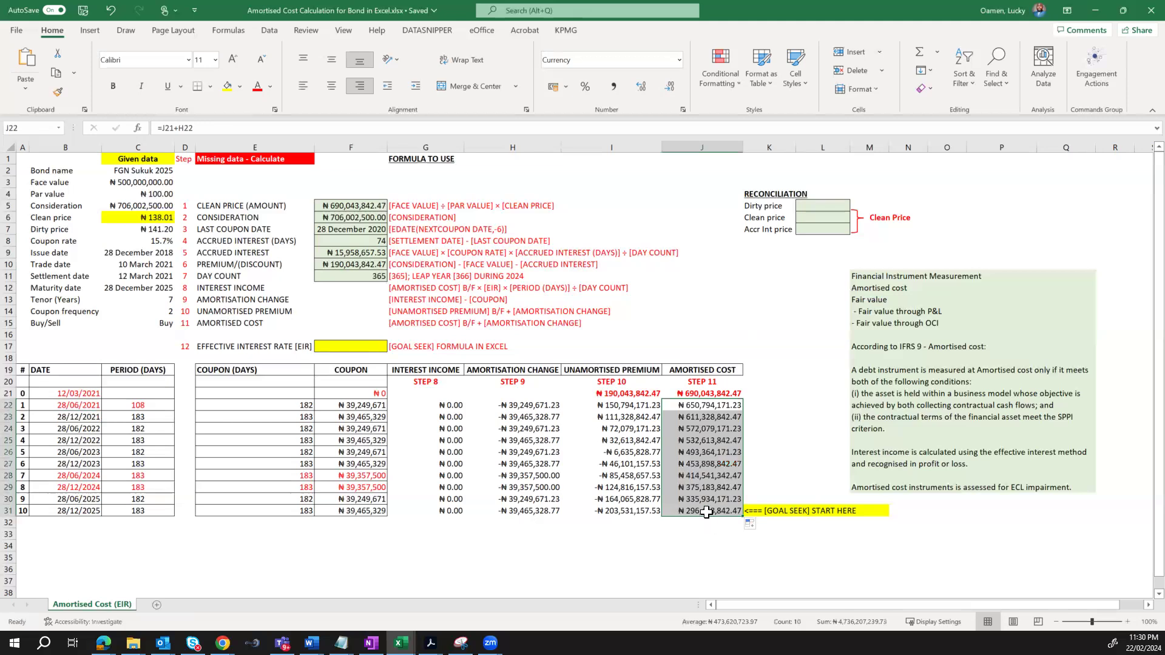
left_click(709, 513)
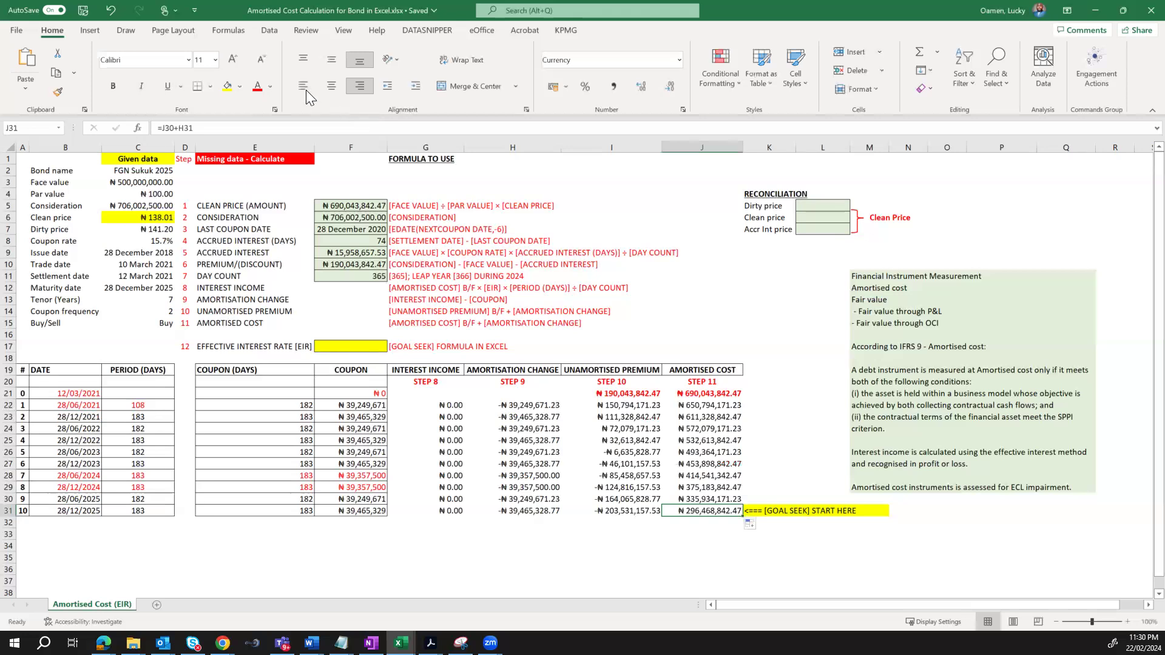
Goal Seek J31 to 500,000,000 by changing the EIR in F17, solving it at 7.05%
left_click(270, 31)
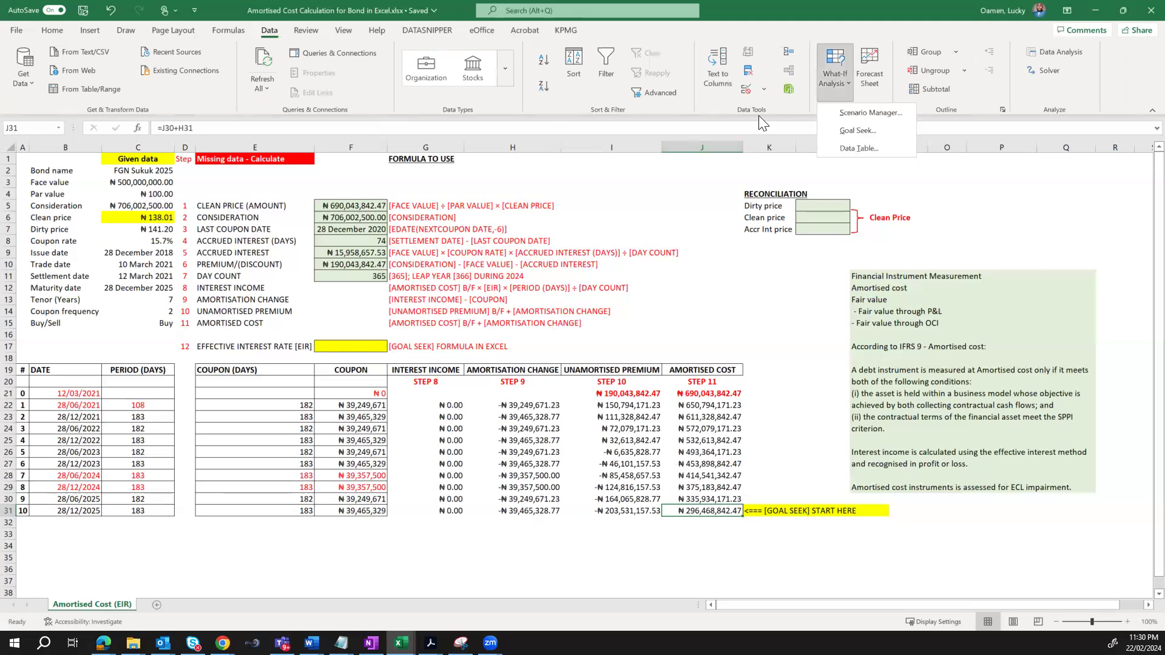
left_click(848, 130)
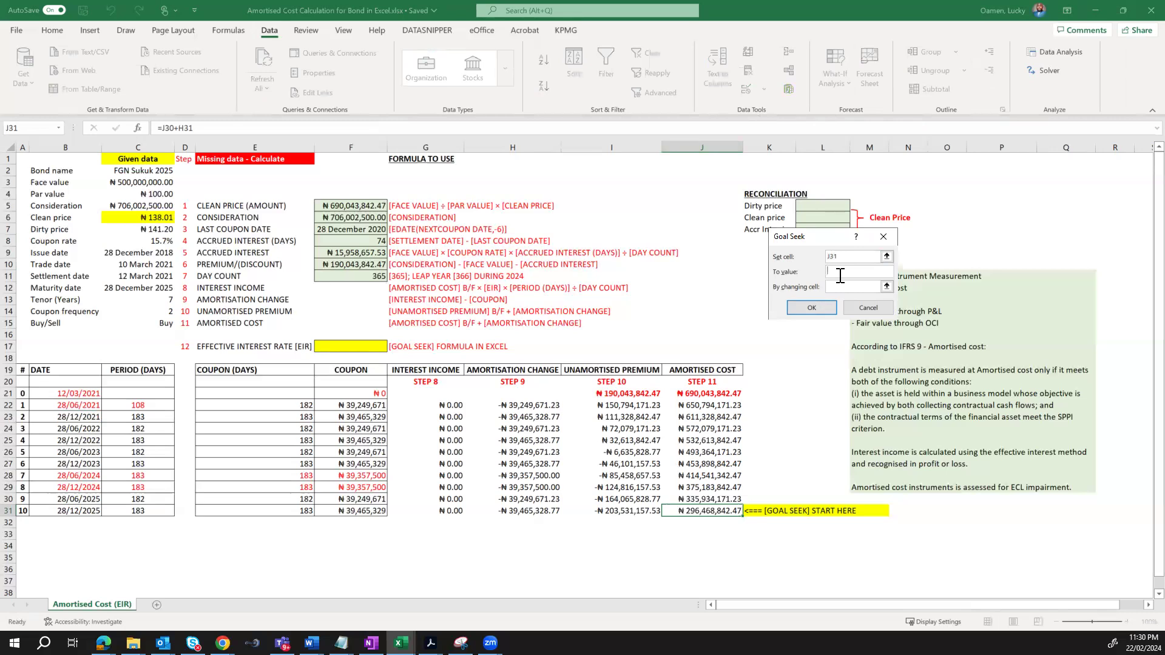
type("500000000")
left_click(835, 281)
left_click(348, 347)
left_click(813, 307)
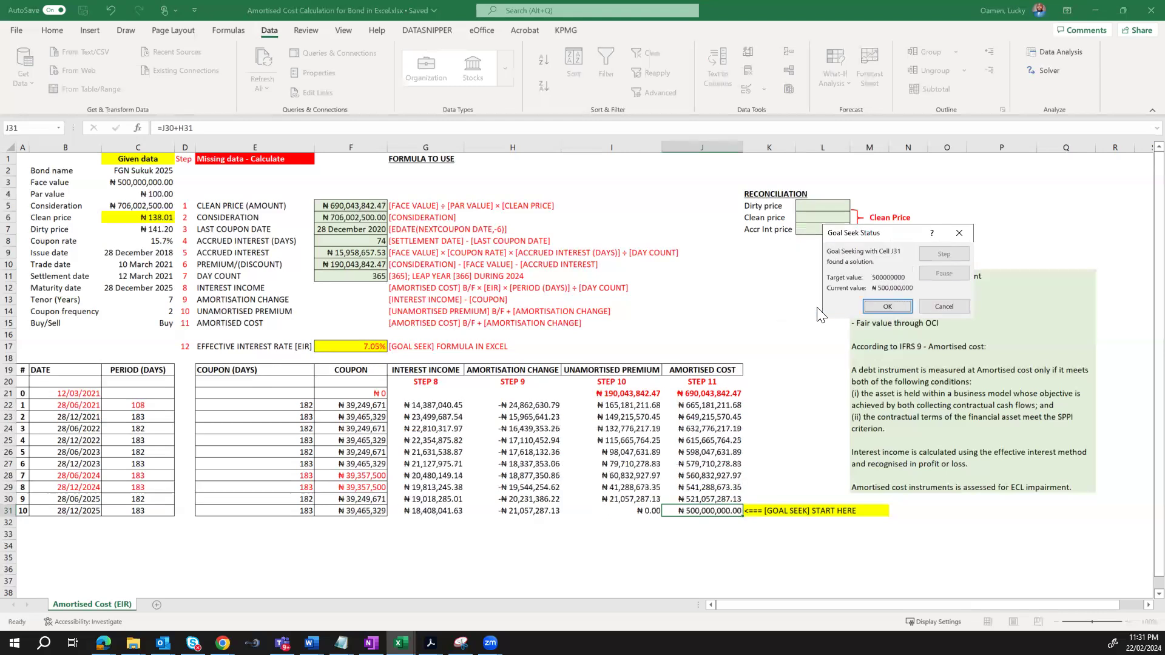
left_click(885, 307)
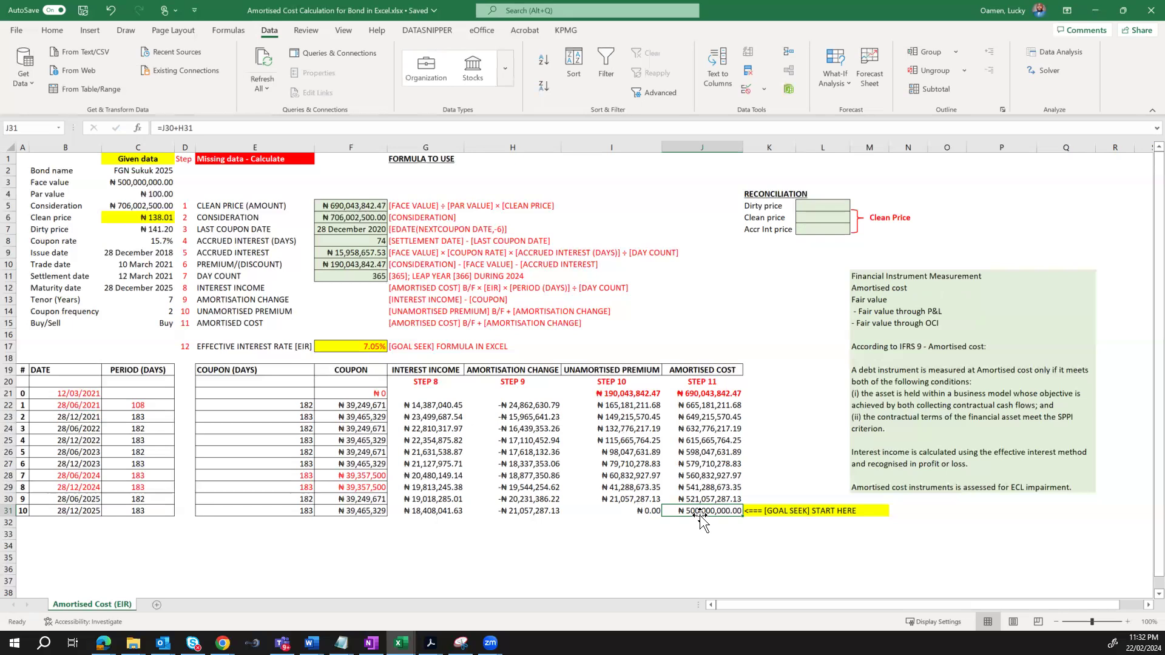
Review the recalculated Amortised Cost (J22:J31) and Interest Income (G22:G31) formulas at the 7.05% EIR
left_click(710, 408)
key("Down")
key("Down")
key("Down")
key("Down")
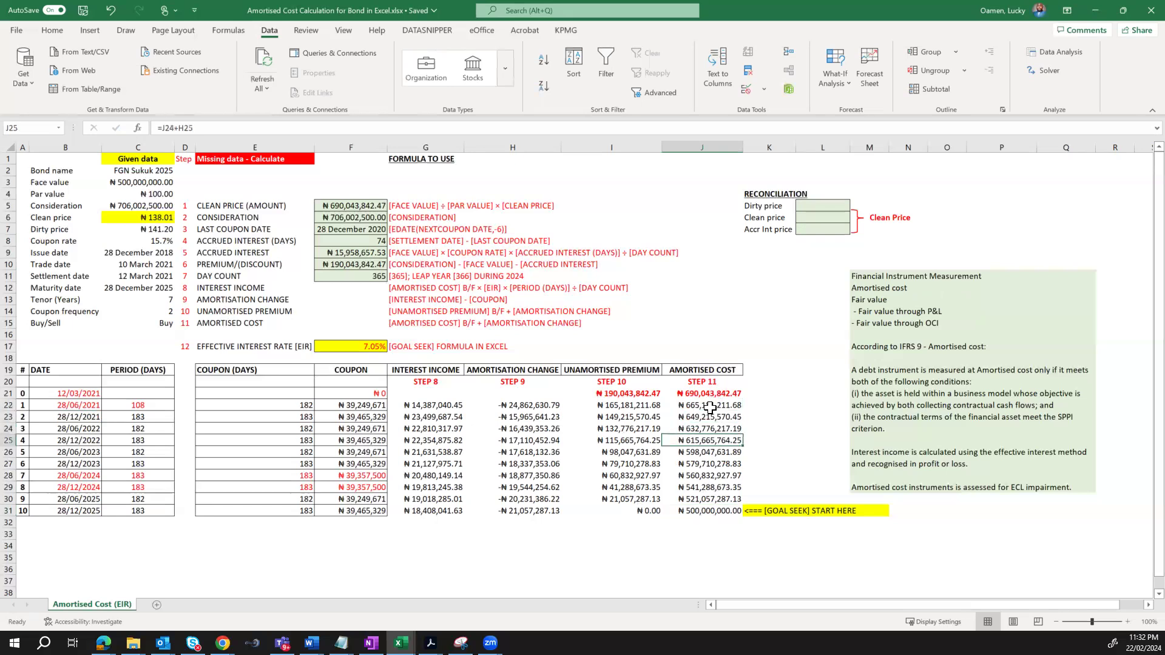
key("Down")
key("Up")
key("Up")
key("Up")
key("Up")
key("Up")
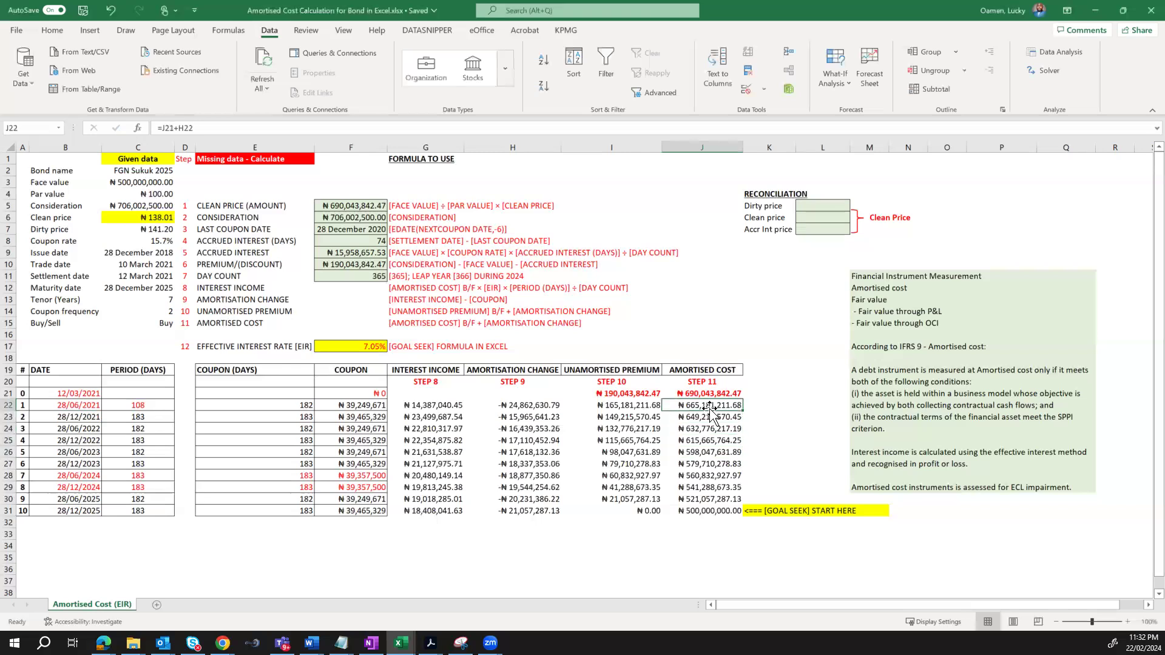
key("Down")
key("Down")
key("Down")
key("Down")
key("Down")
key("Down")
key("Down")
key("Down")
key("Down")
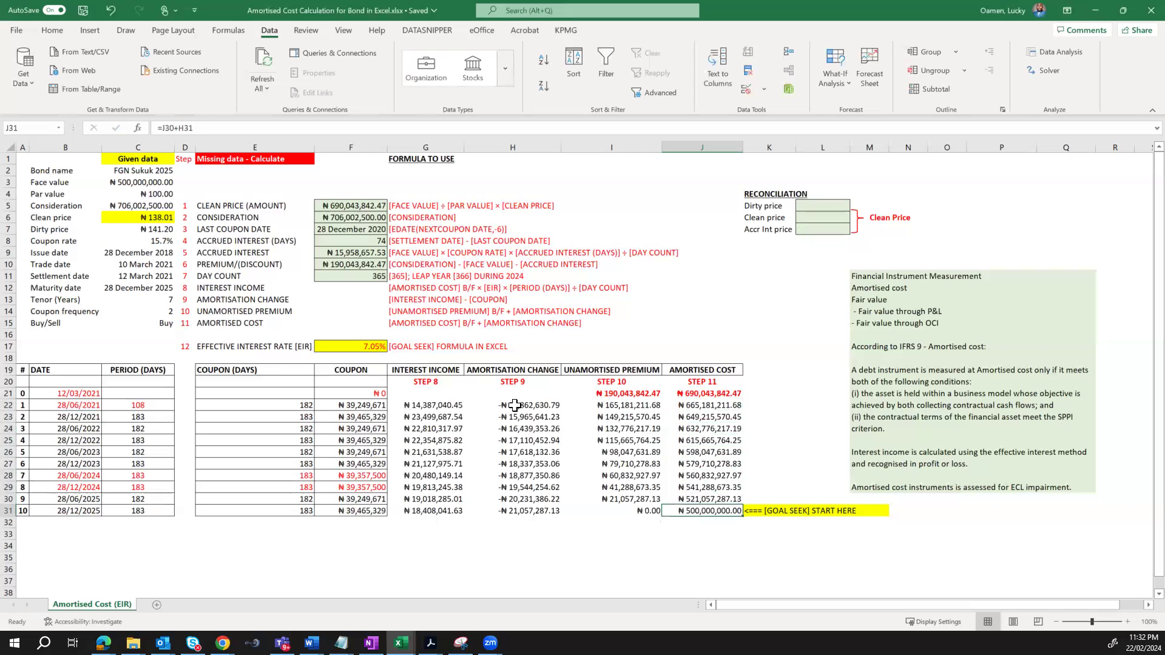
left_click(437, 404)
key("Down")
key("Down")
key("Down")
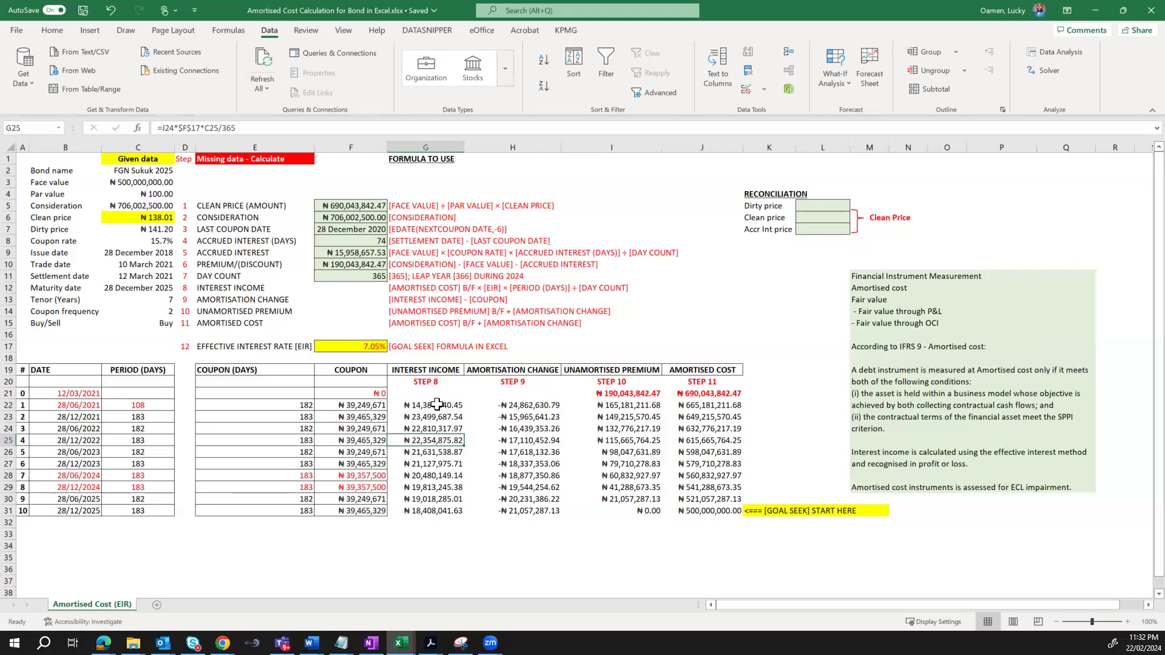
key("Down")
key("Down")
key("Down")
key("Down")
key("Down")
key("Down")
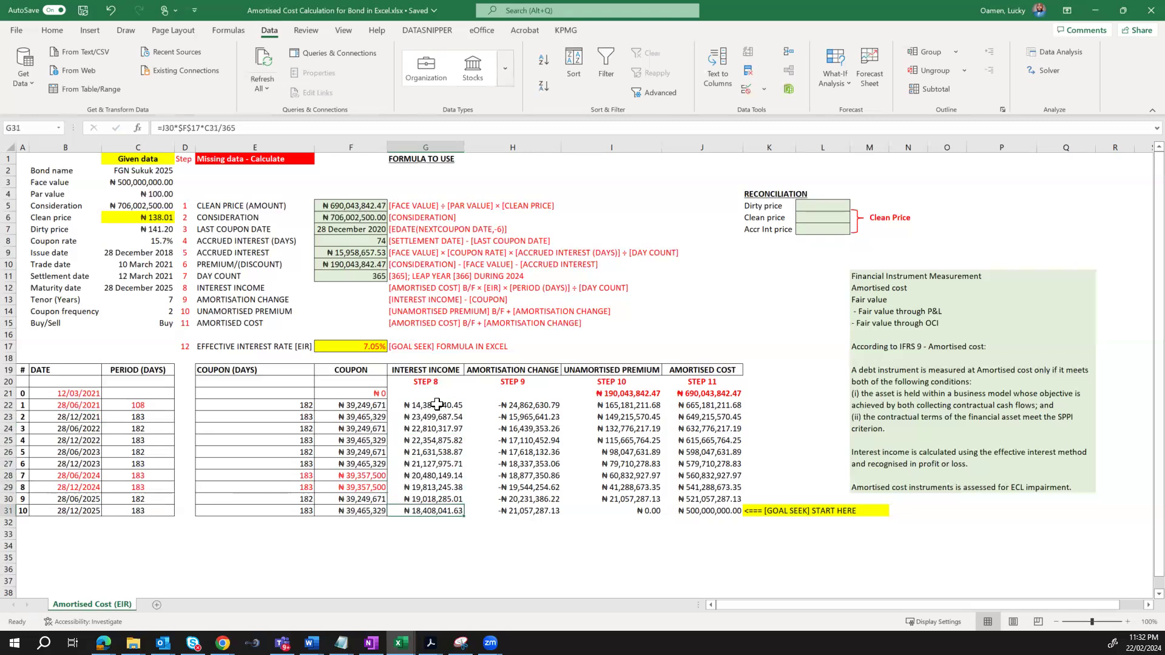
Link L5 to the ₦141.20 dirty price in C7 and L6 to the ₦138.01 clean price in C6
left_click(816, 206)
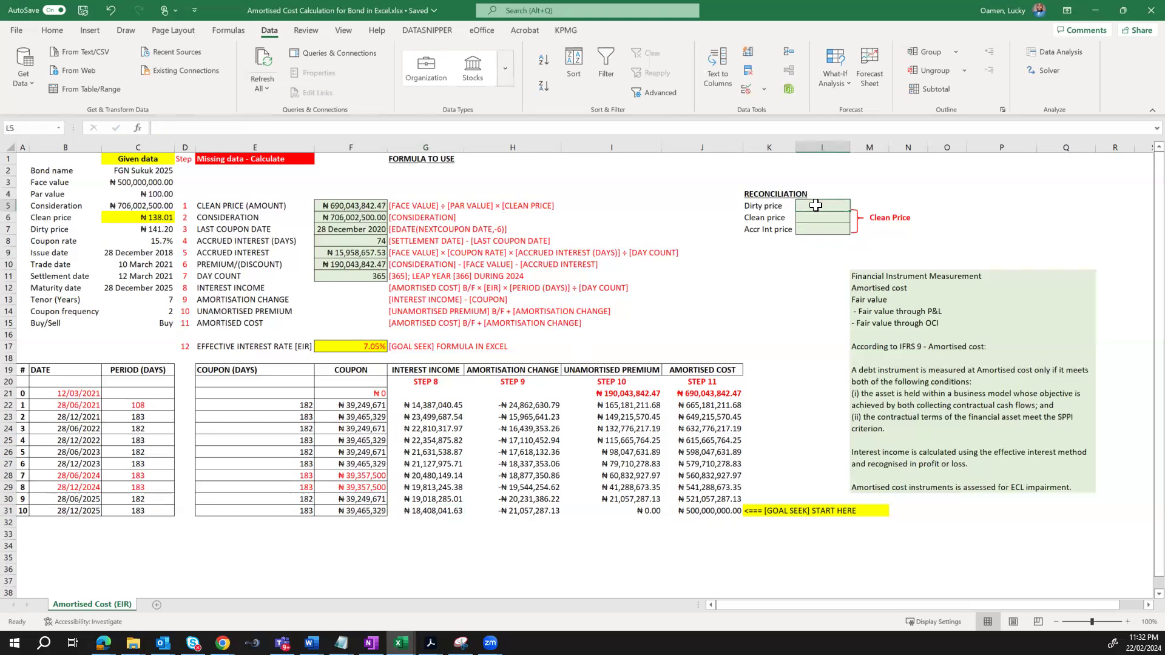
type("=")
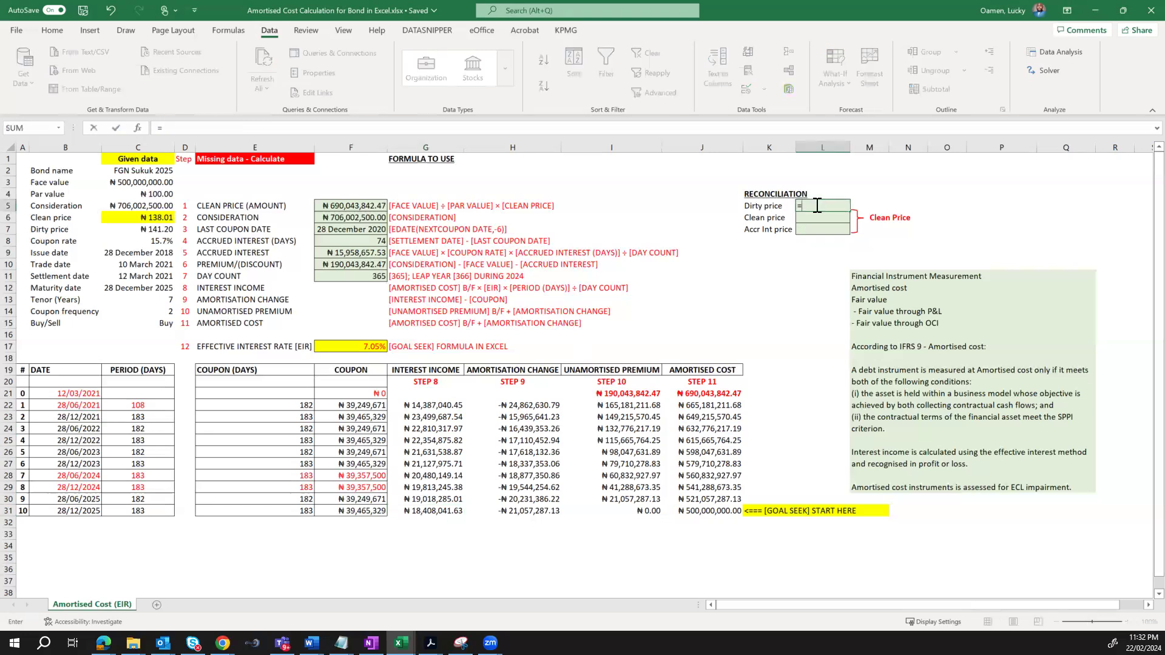
left_click(162, 227)
key("Return")
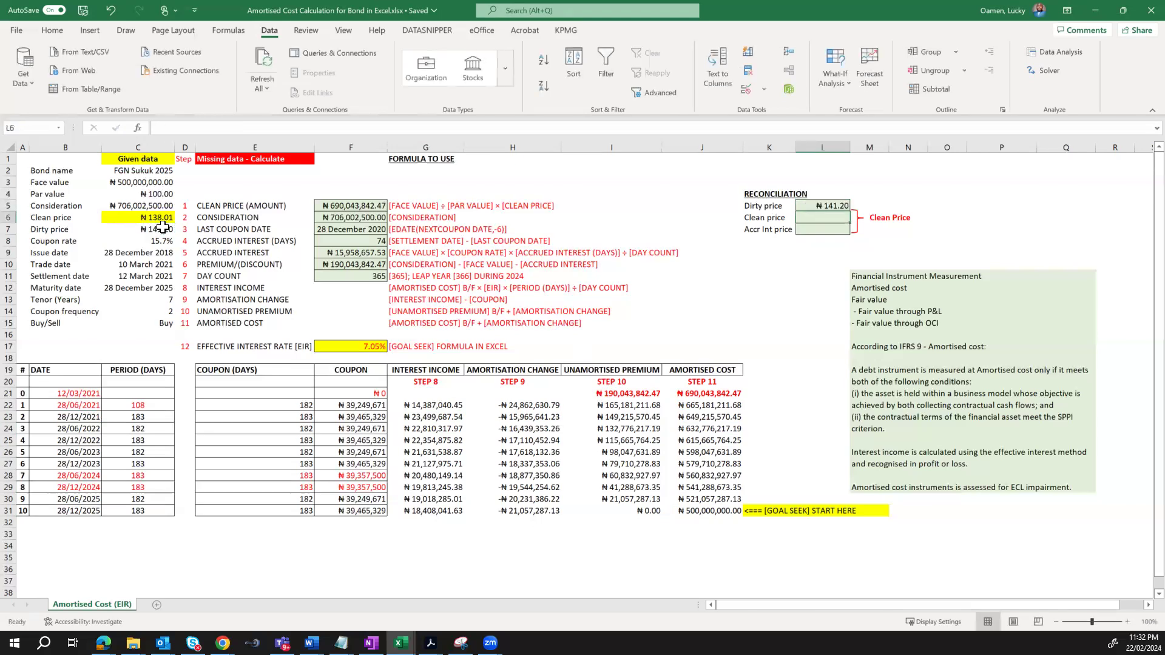
type("=")
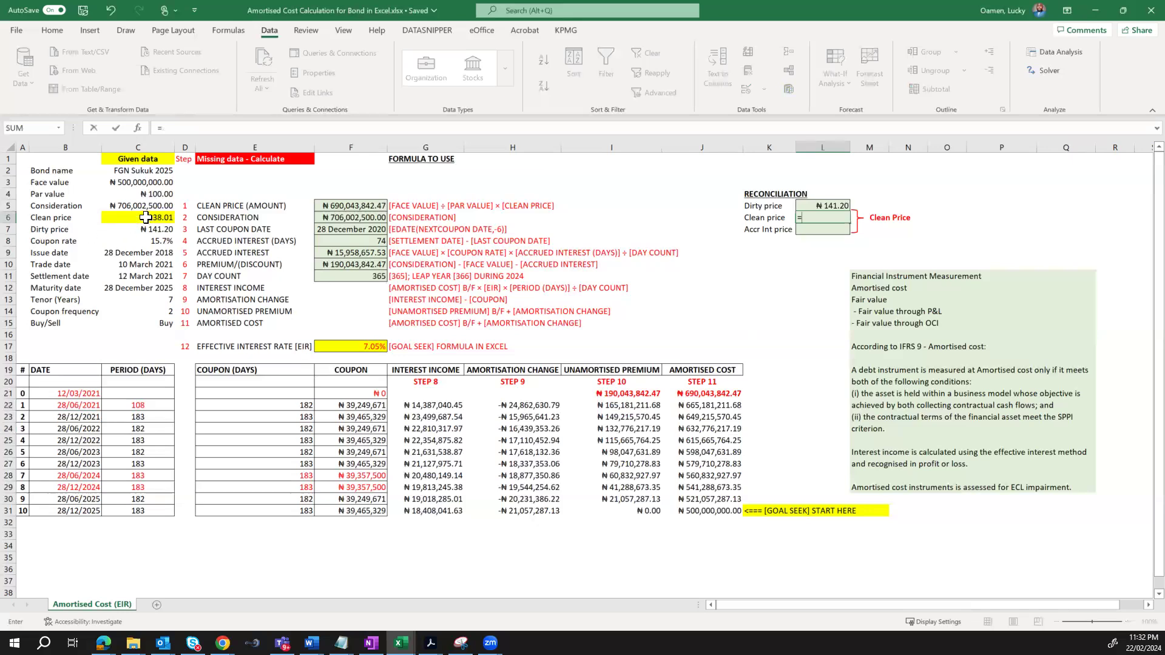
left_click(150, 216)
key("Return")
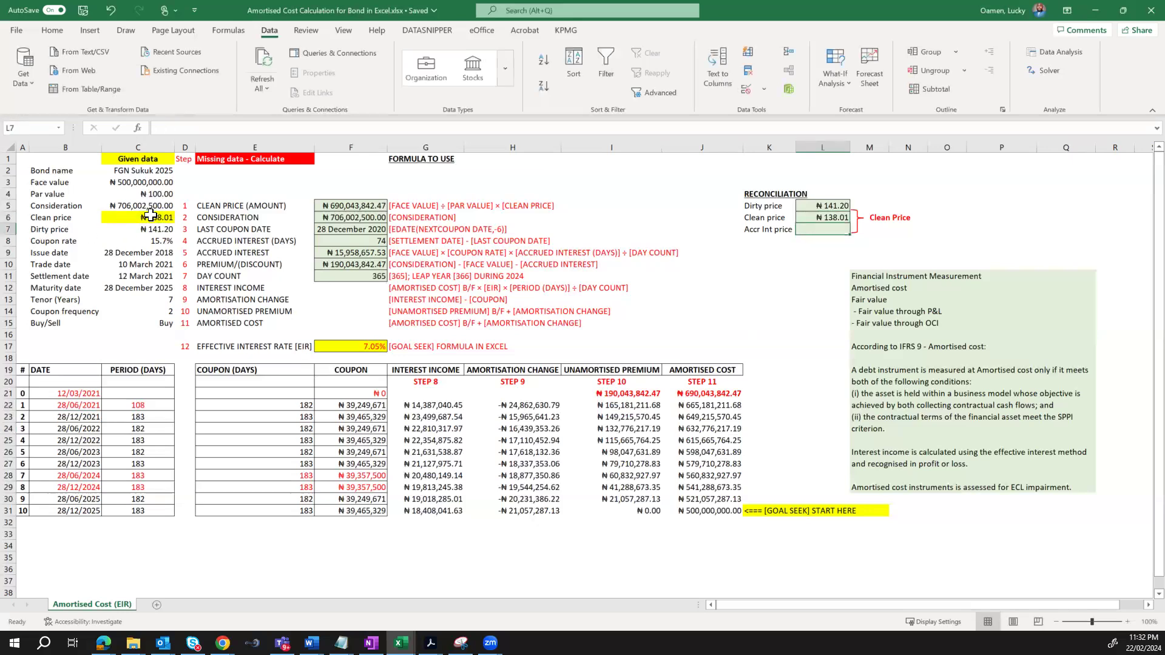
Compute the ₦3.19 accrued interest price in L7 as =L5-L6
type("=")
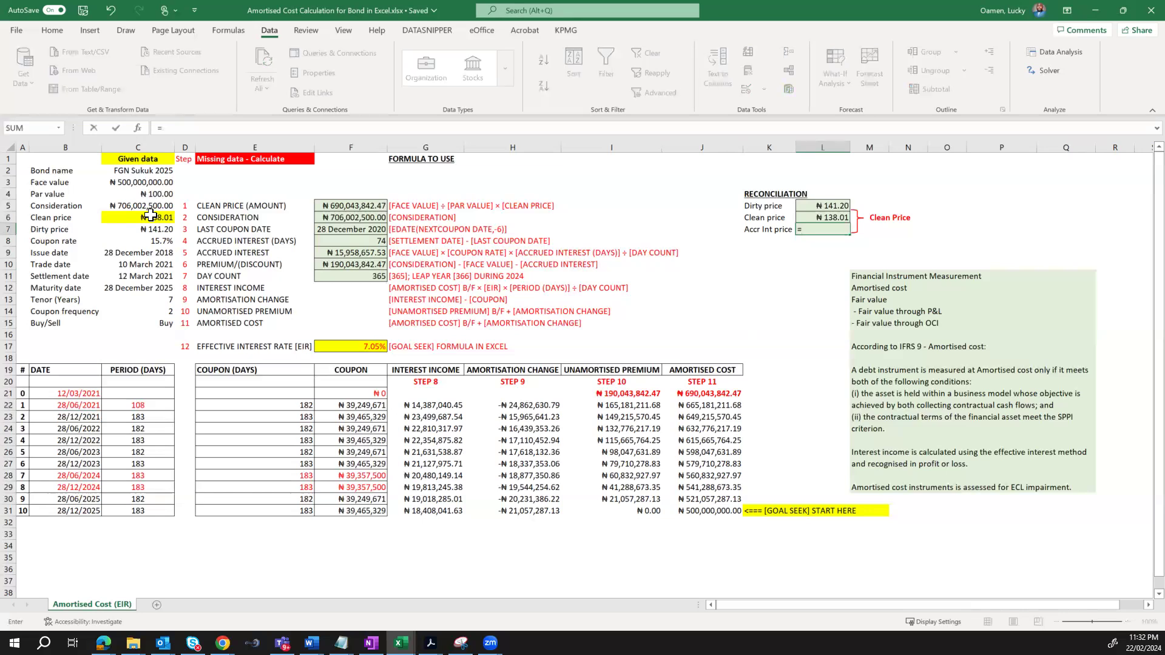
key("Up")
key("Up")
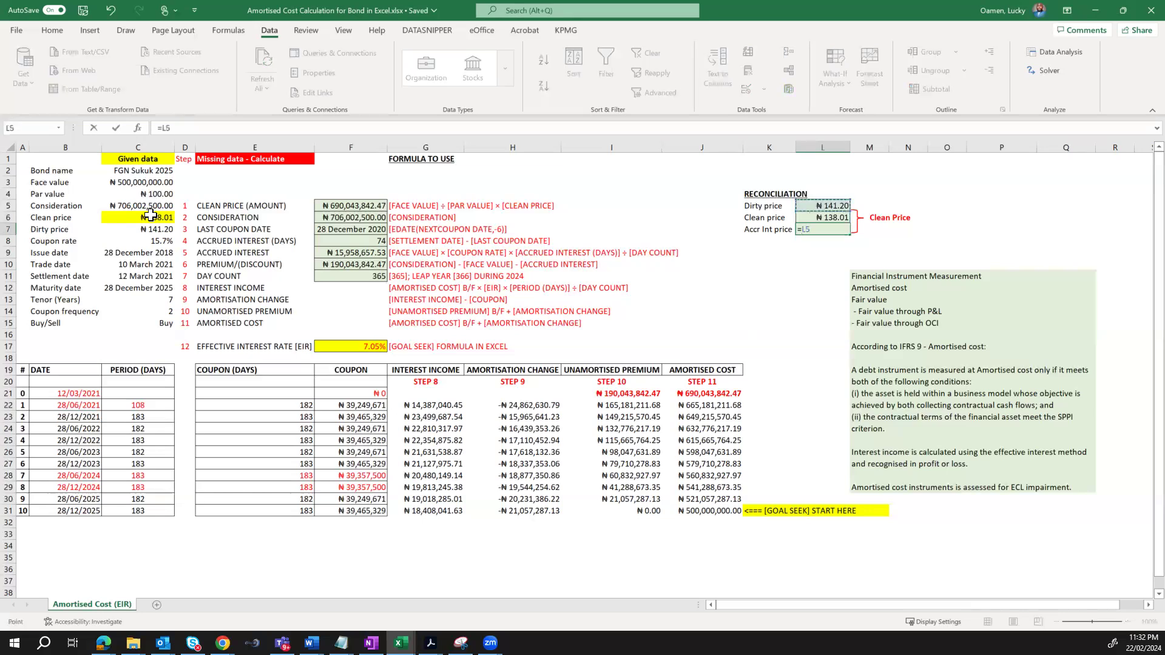
type("-")
key("Up")
key("Return")
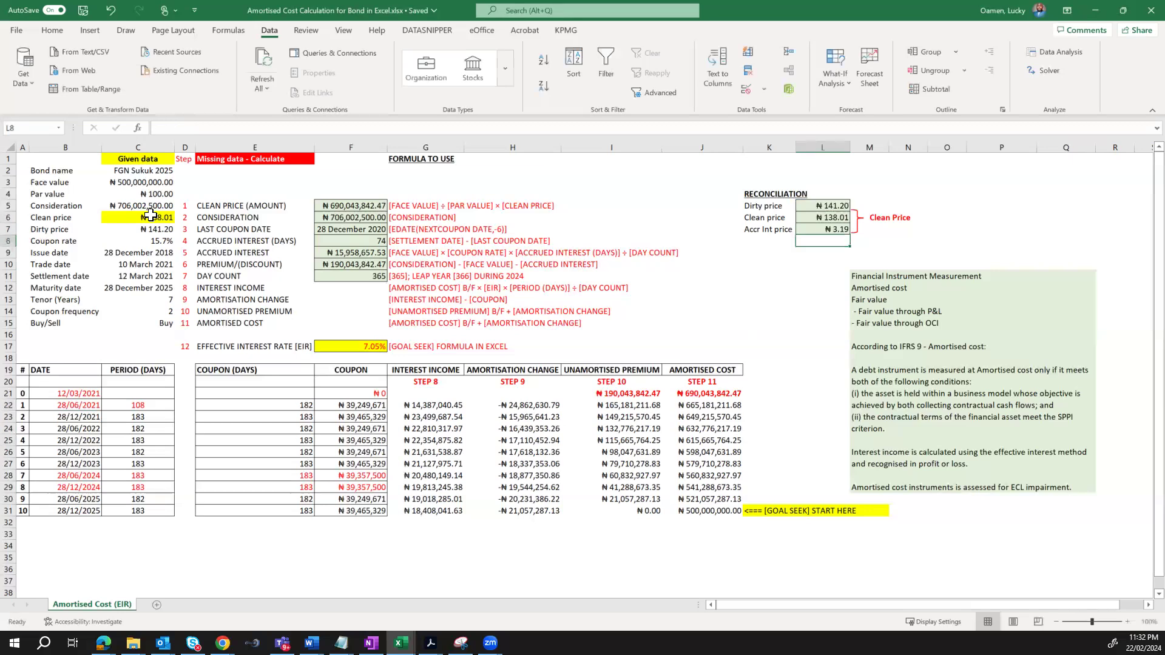
key("Down")
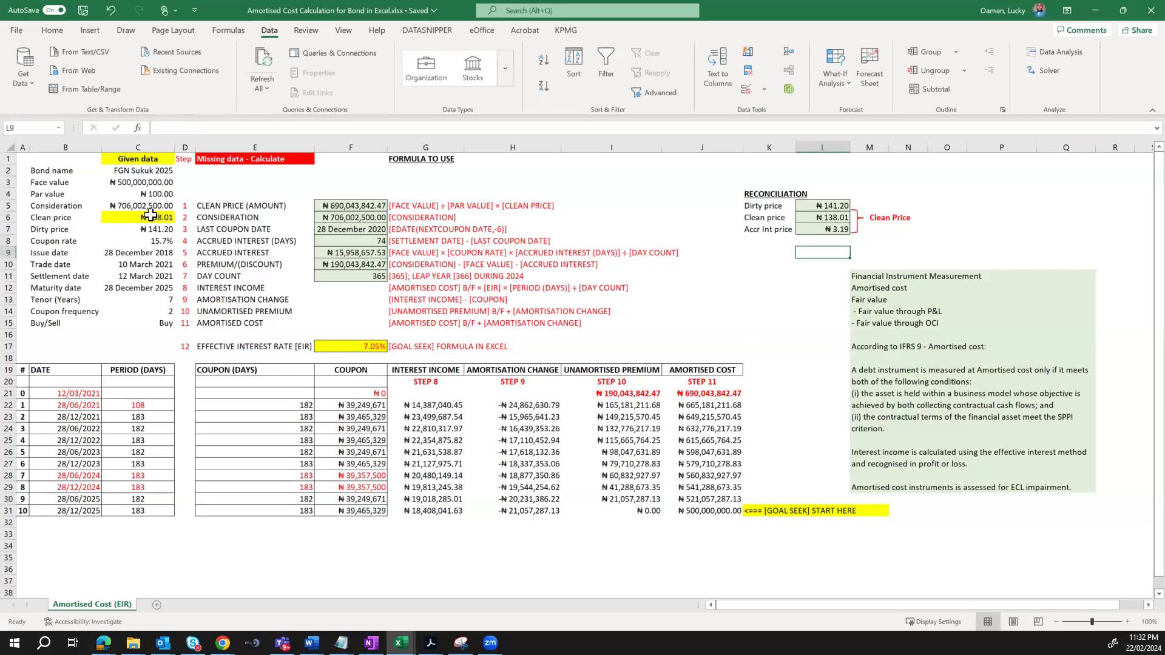
type("=")
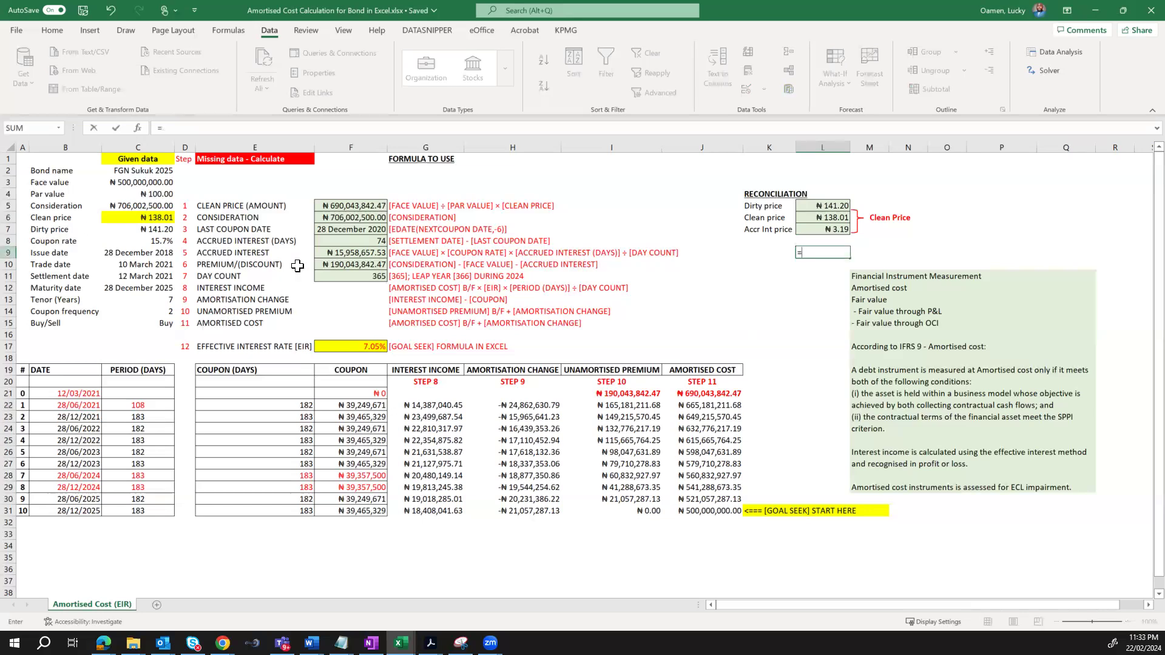
Enter =F9/C3*100 in L9 and format it to two decimals, showing 3.19
left_click(344, 256)
type("/")
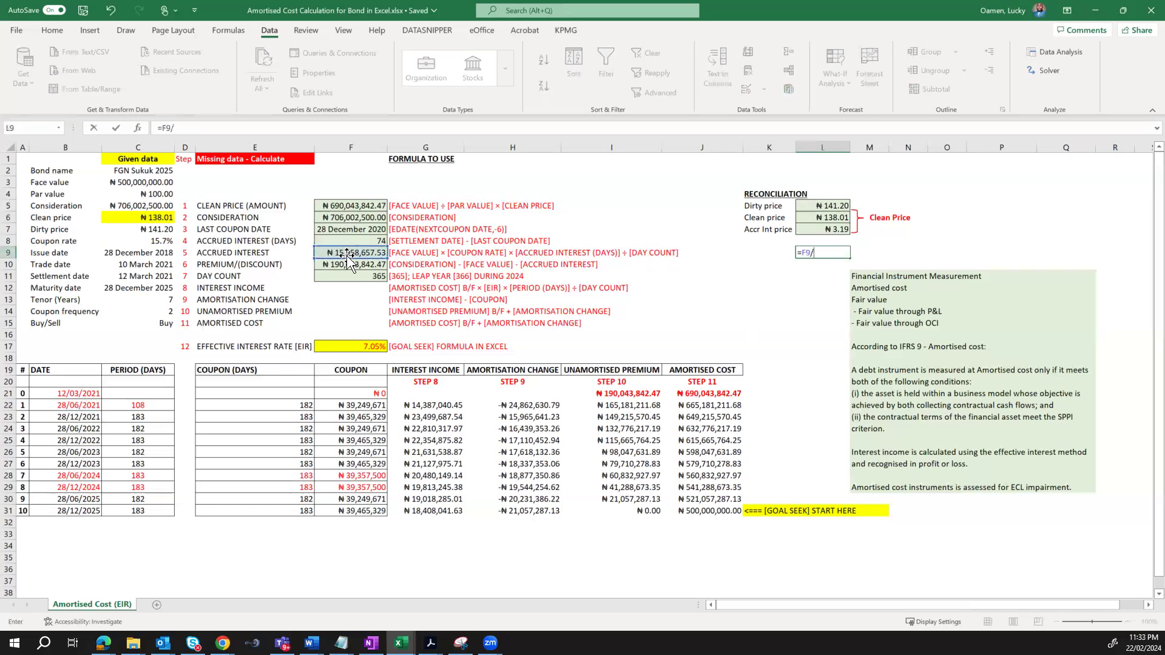
left_click(135, 182)
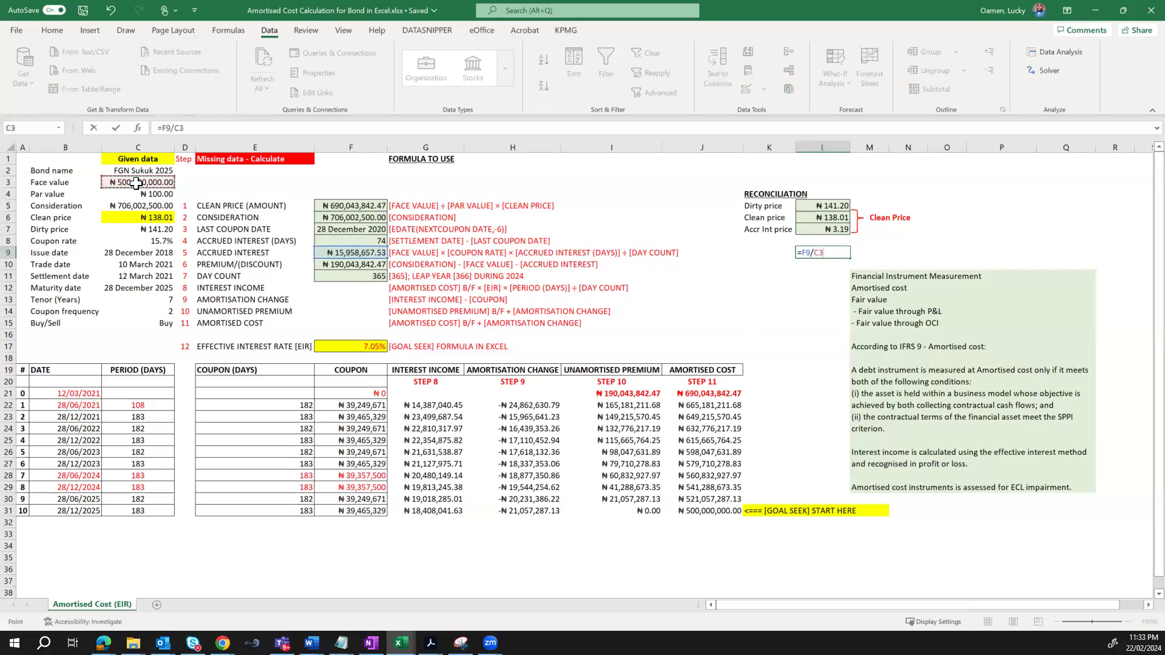
type("*100")
key("ctrl+Return")
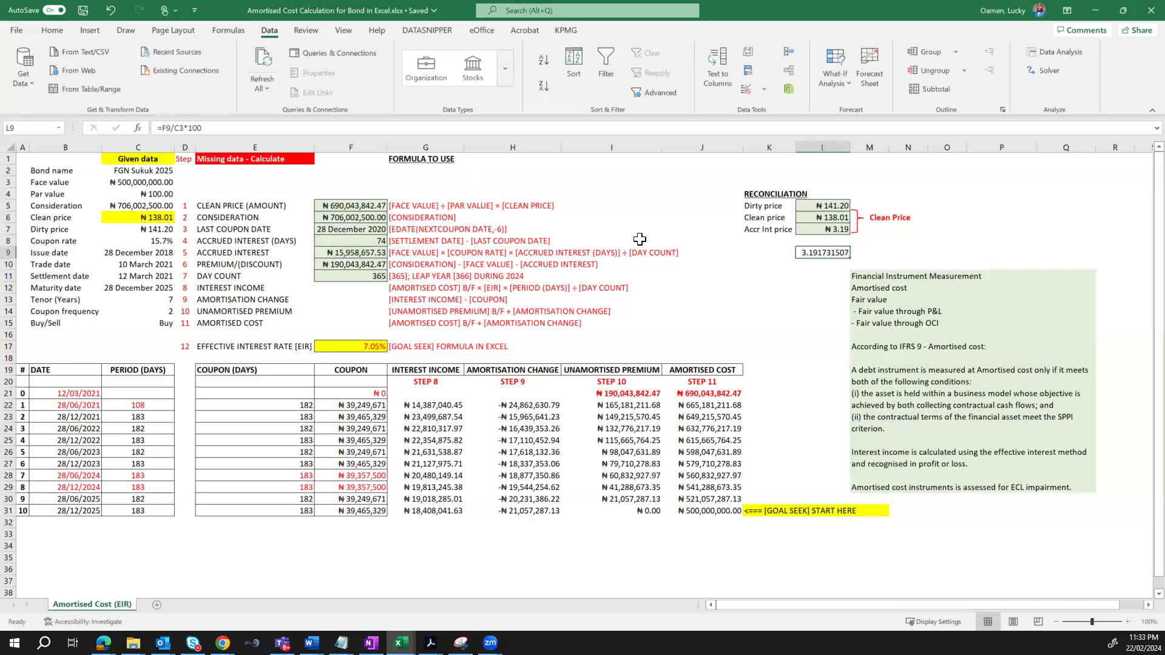
key("ctrl+shift+1")
scroll(418, 452, "down", 1)
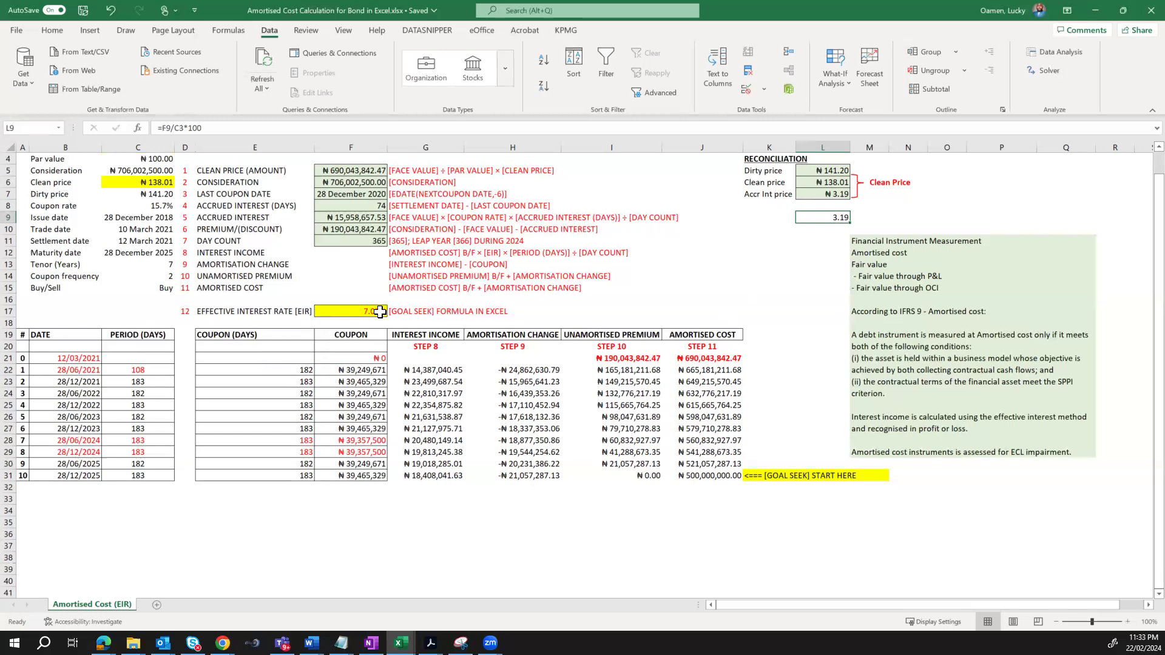
left_click(367, 218)
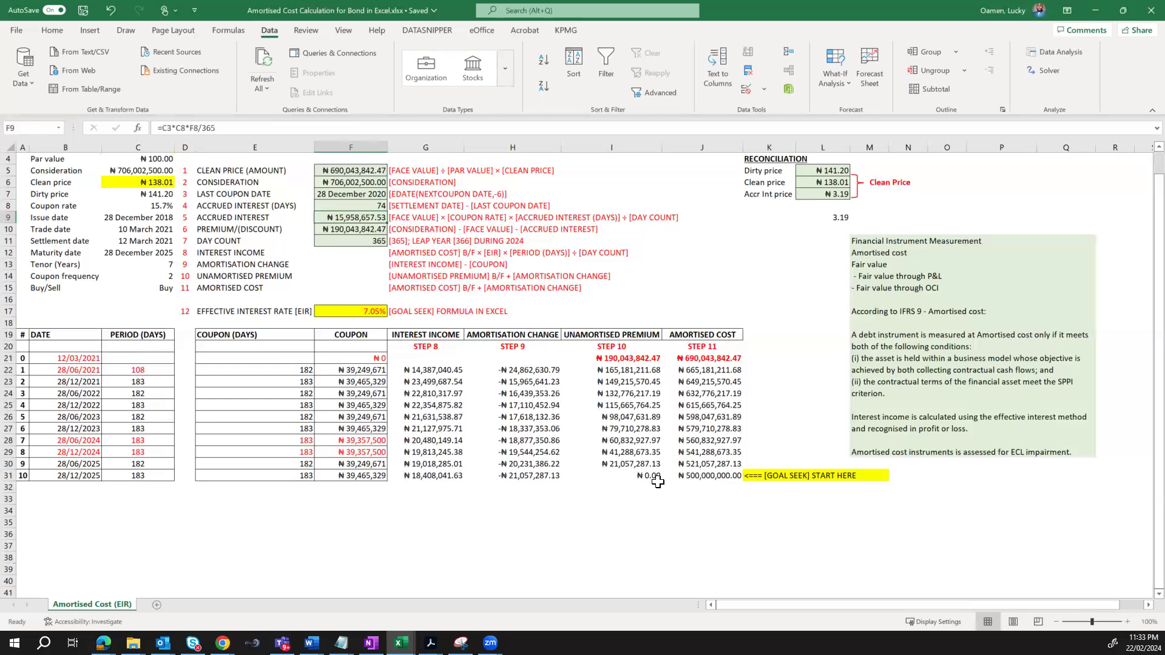
left_click(707, 479)
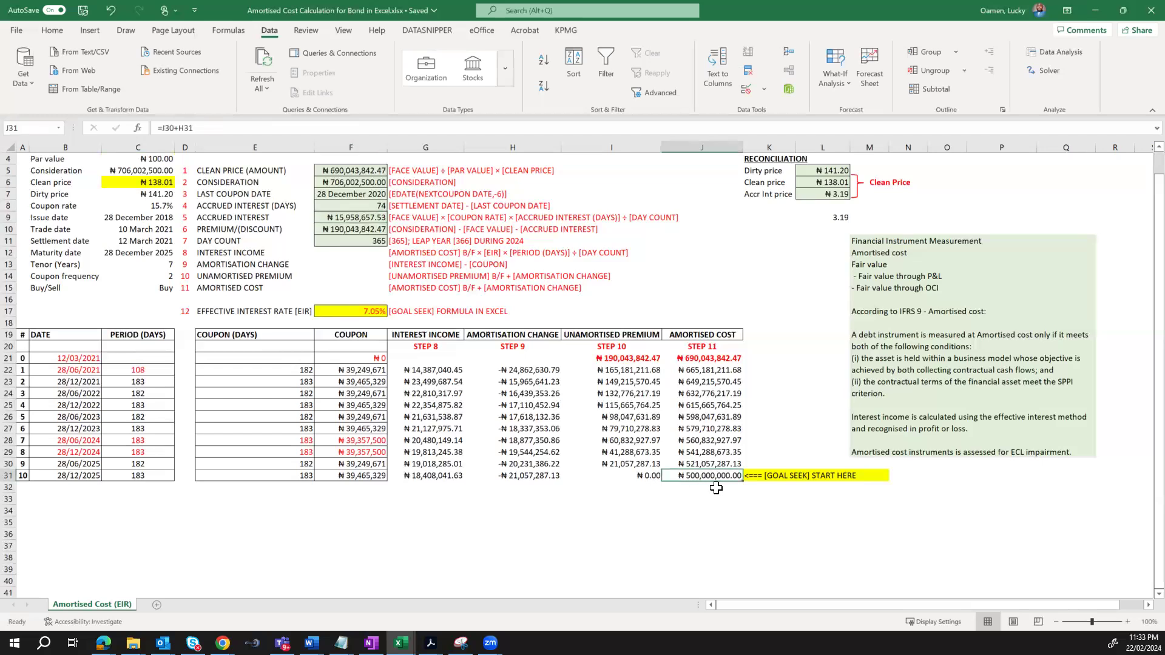